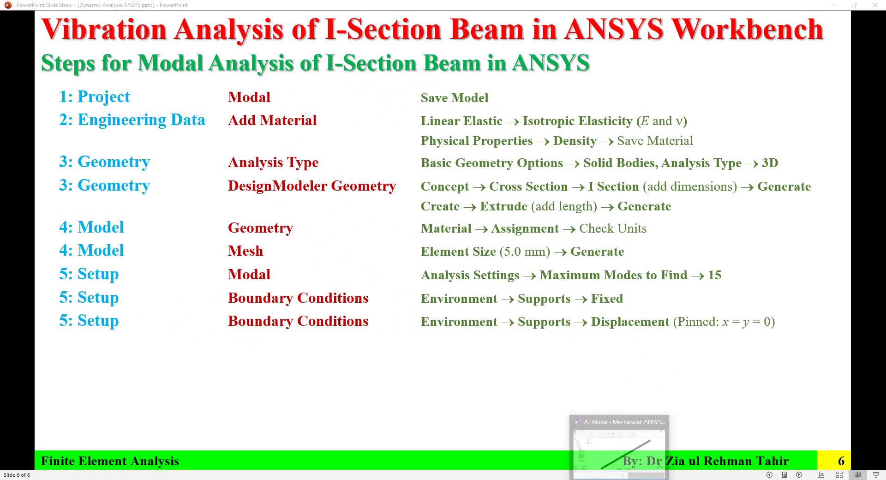
# - Switch to the ANSYS Mechanical modal model and suppress Fixed Support 1 and Fixed Support 2
pyautogui.click(620, 443)
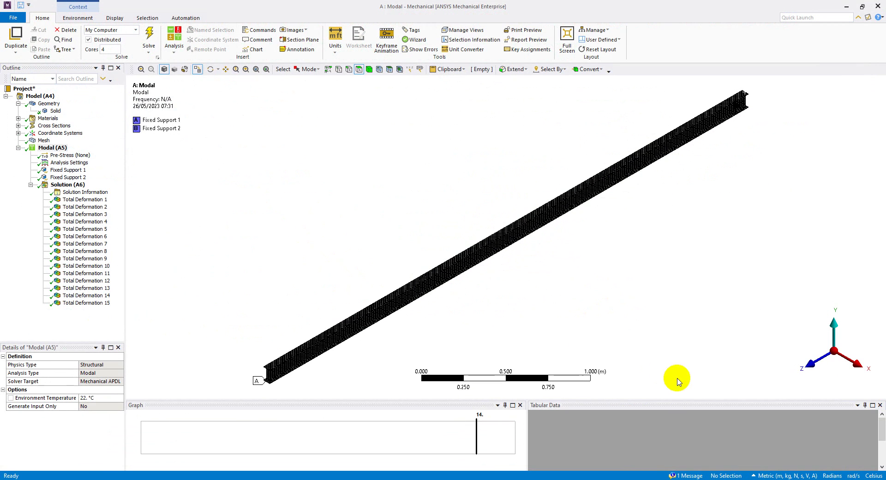
pyautogui.click(67, 170)
pyautogui.click(73, 185)
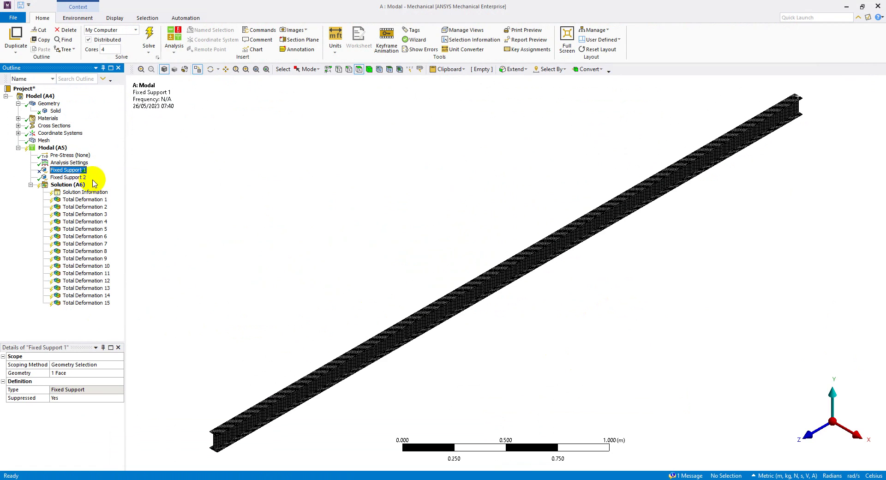
pyautogui.rightClick(71, 181)
pyautogui.click(95, 192)
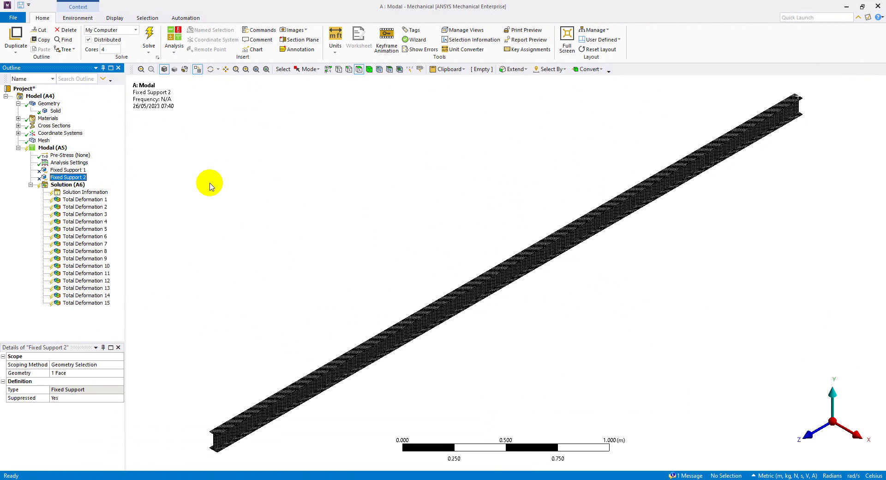
# - Add a displacement support and scope it to the I-shaped end face at the beam's near end
pyautogui.click(76, 18)
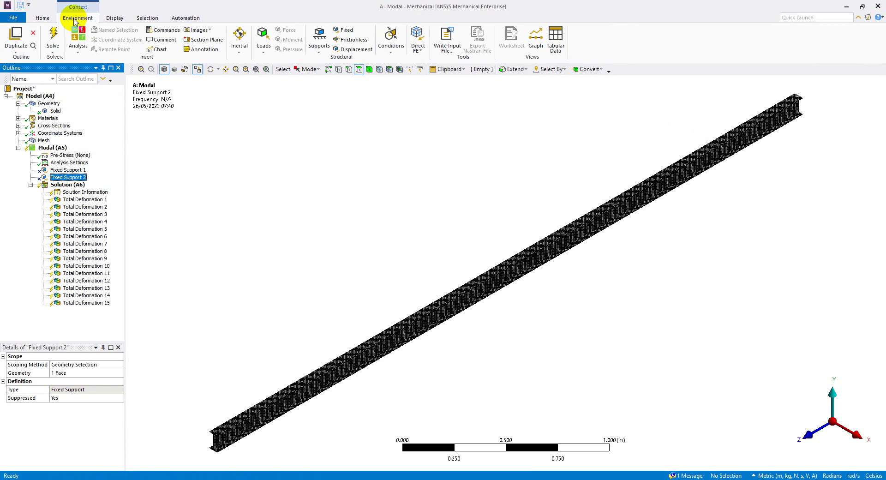
pyautogui.click(357, 50)
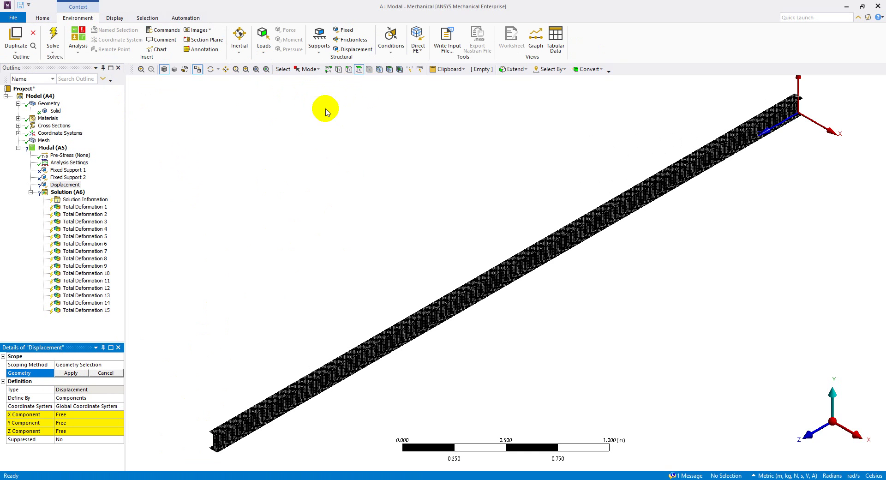
pyautogui.scroll(-3, 212, 450)
pyautogui.scroll(2, 235, 450)
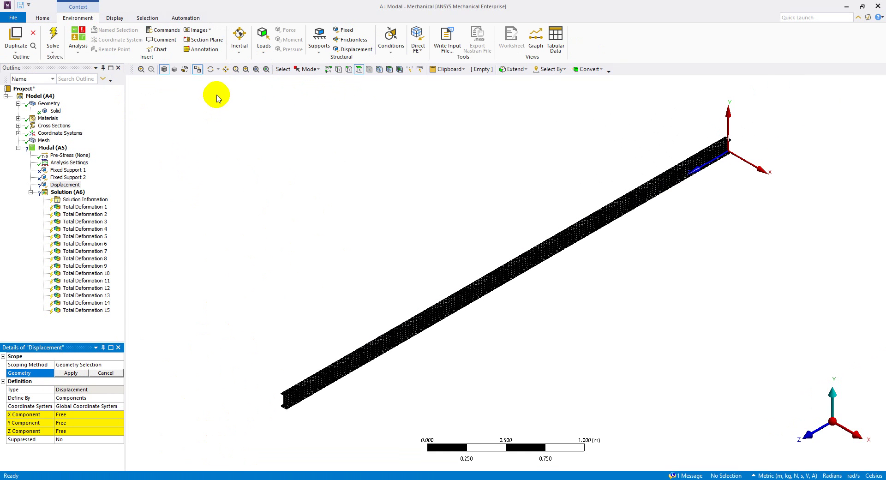
pyautogui.click(247, 73)
pyautogui.moveTo(263, 372); pyautogui.dragTo(289, 433)
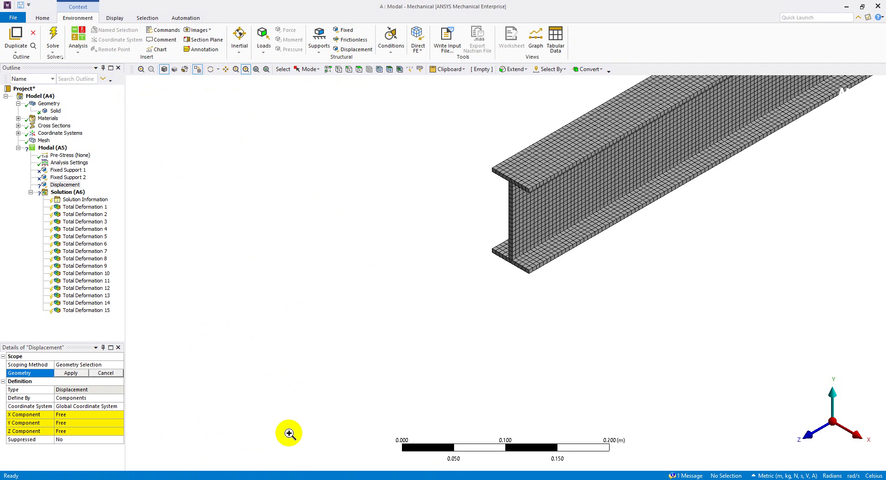
pyautogui.moveTo(429, 135); pyautogui.dragTo(620, 279)
pyautogui.click(359, 70)
pyautogui.click(454, 194)
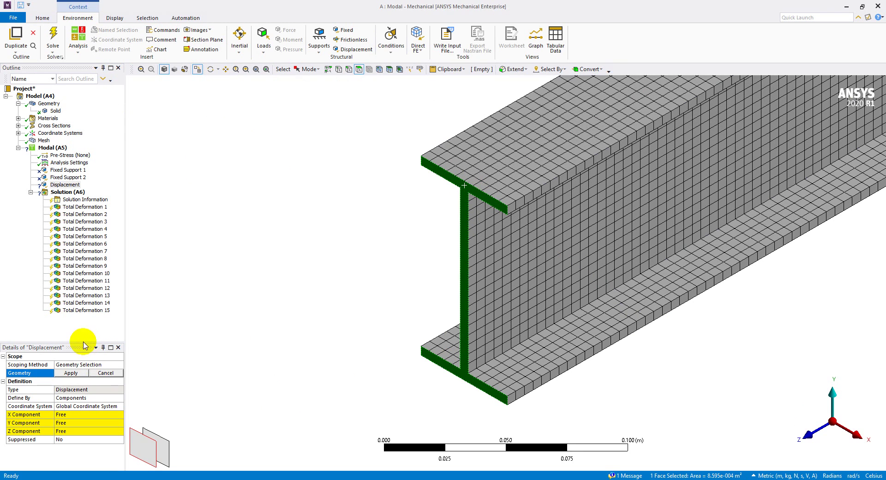
pyautogui.click(70, 373)
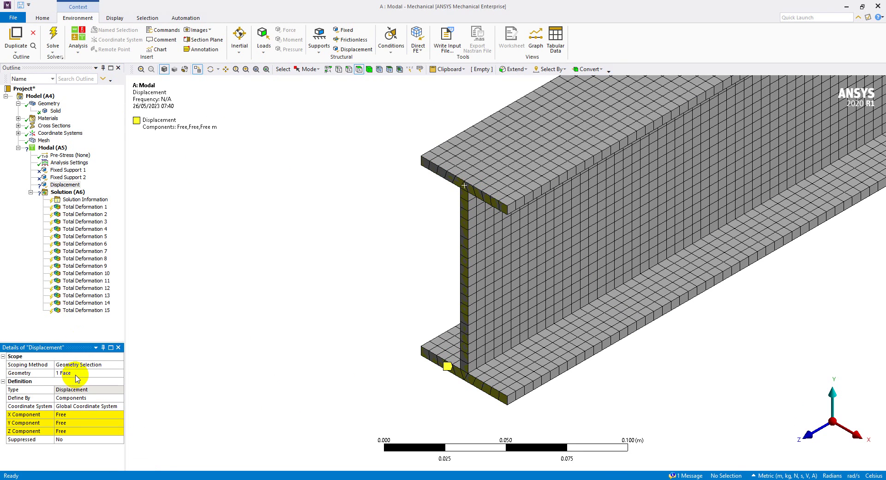
# - Set the displacement's X and Y components to 0 m, leave Z free, and rename the support Displacement 1
pyautogui.click(79, 414)
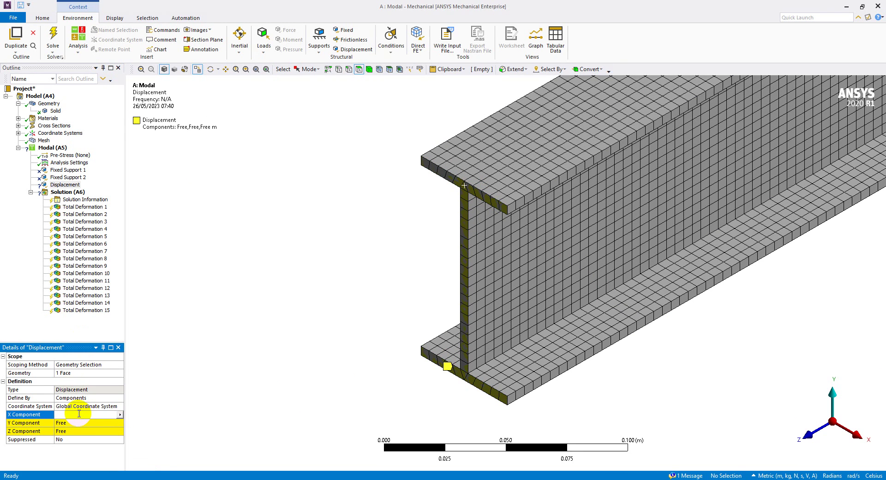
pyautogui.write('0')
pyautogui.click(77, 423)
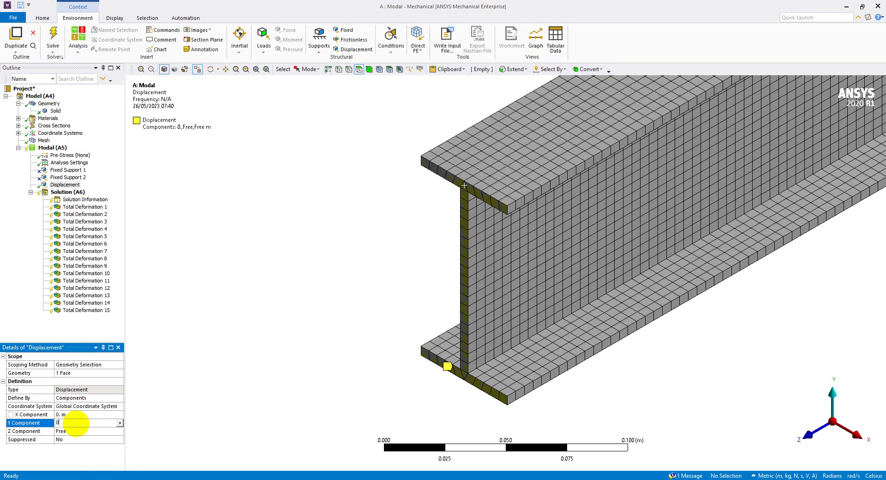
pyautogui.press('Return')
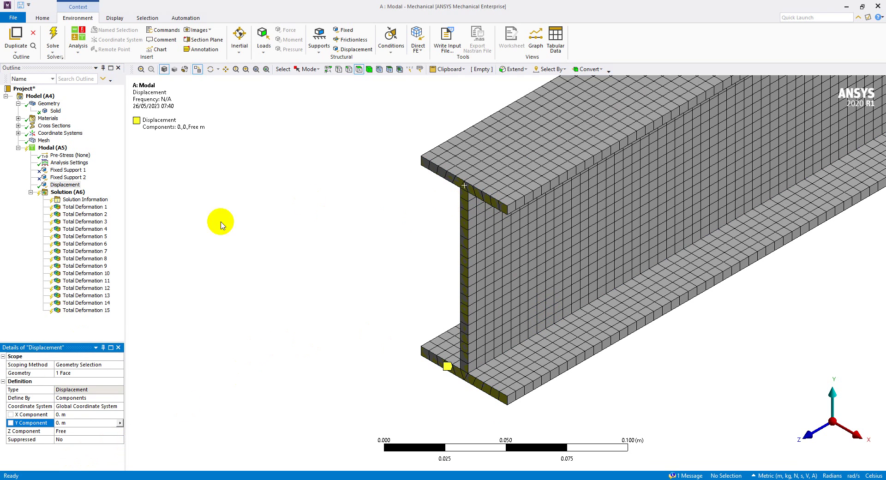
pyautogui.click(68, 186)
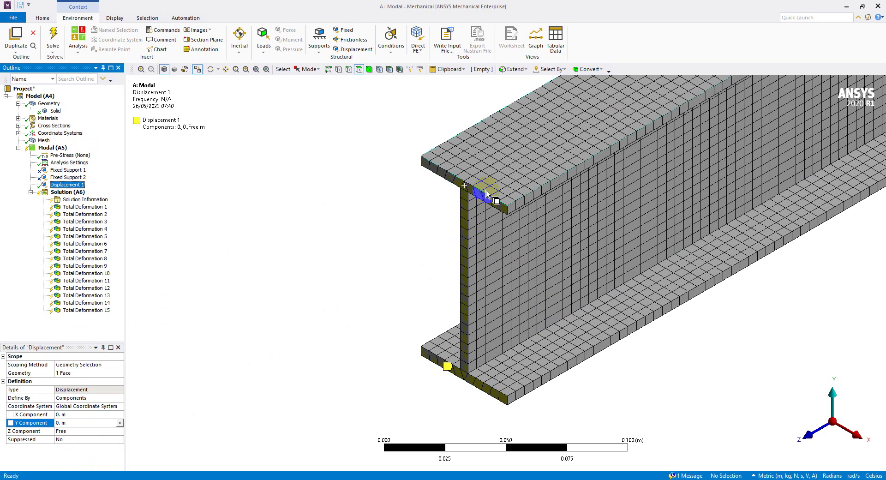
# - Add another displacement support for the beam's far end and rename it Displacement 2
pyautogui.scroll(-2, 451, 237)
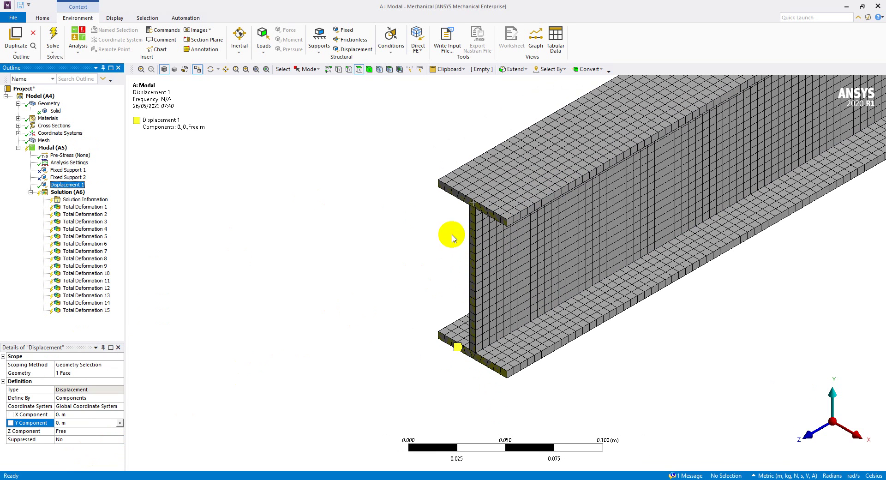
pyautogui.click(256, 70)
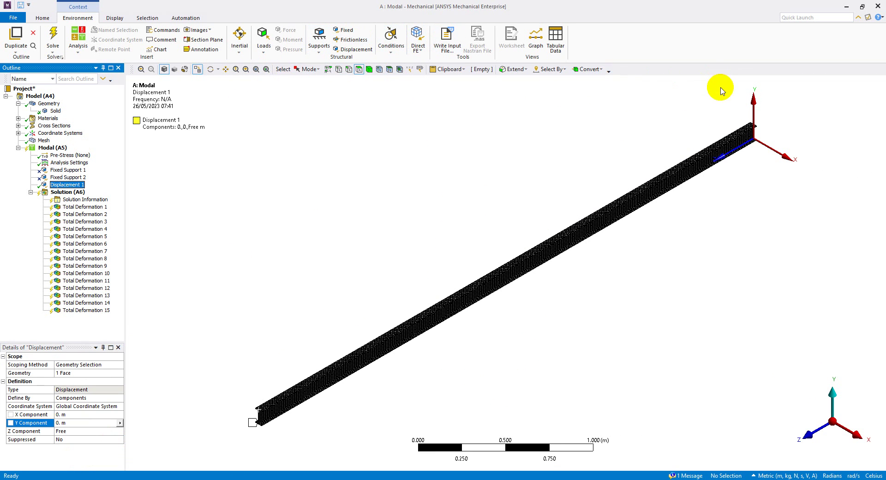
pyautogui.click(210, 70)
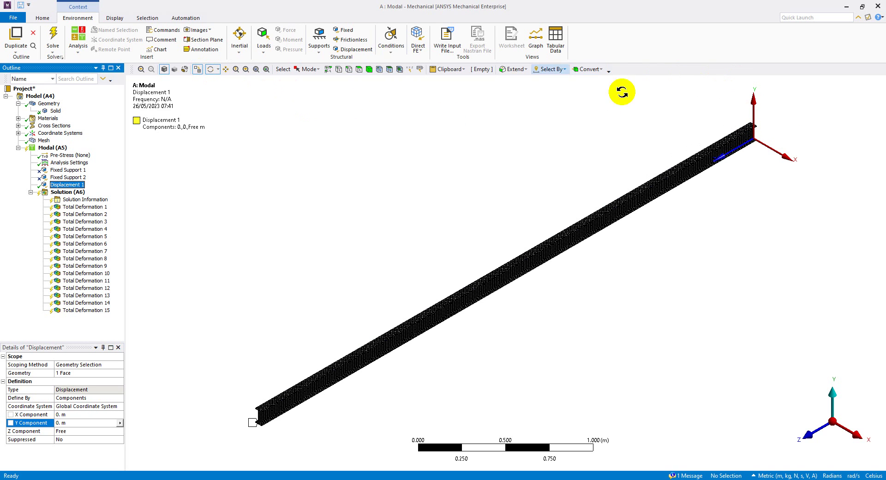
pyautogui.moveTo(765, 122)
pyautogui.mouseDown()
pyautogui.moveTo(624, 186)
pyautogui.moveTo(708, 174)
pyautogui.moveTo(679, 174)
pyautogui.moveTo(706, 200)
pyautogui.mouseUp()
pyautogui.moveTo(382, 200); pyautogui.dragTo(508, 305)
pyautogui.click(358, 69)
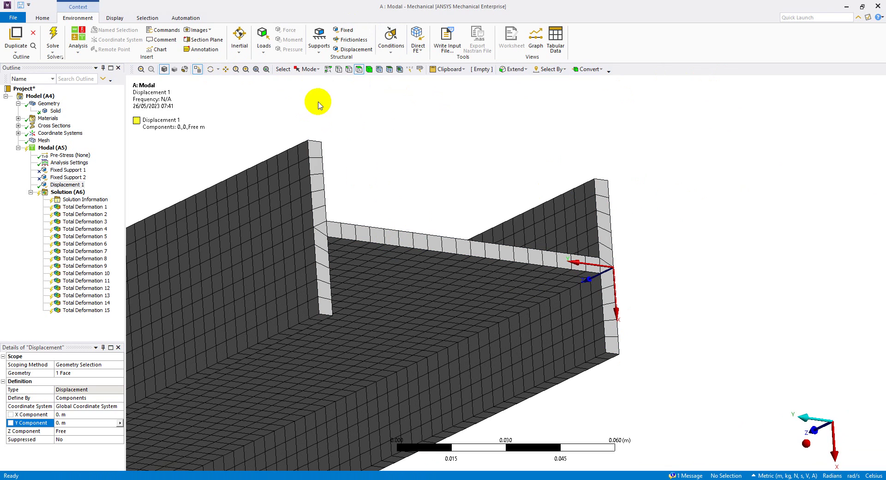
pyautogui.click(351, 50)
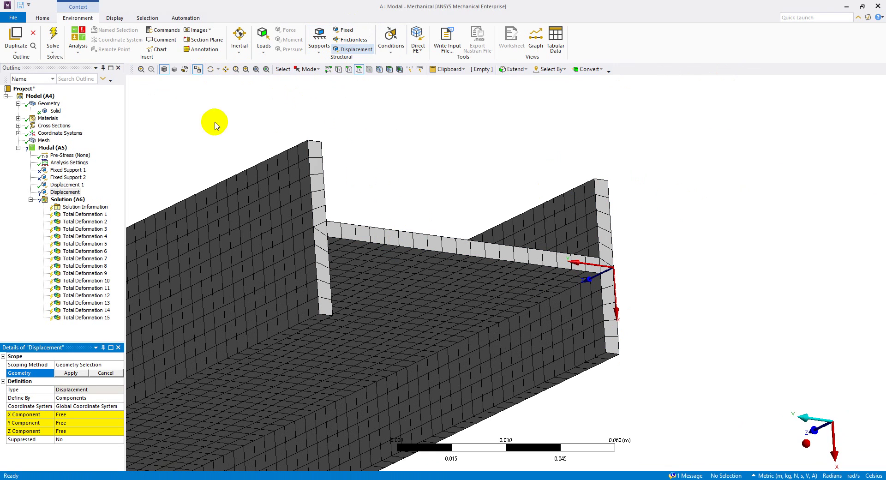
pyautogui.click(72, 192)
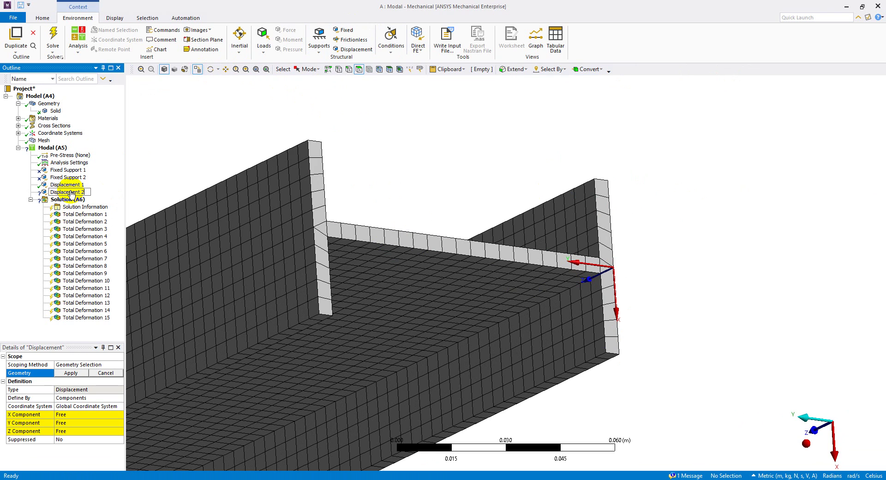
# - Scope Displacement 2 to the beam's far end face and set its X and Y components to 0 m, leaving Z free
pyautogui.click(328, 228)
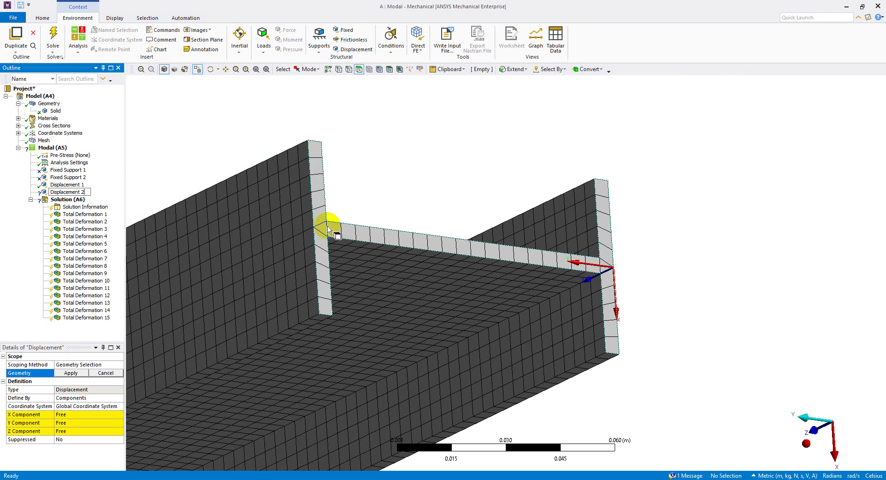
pyautogui.click(320, 223)
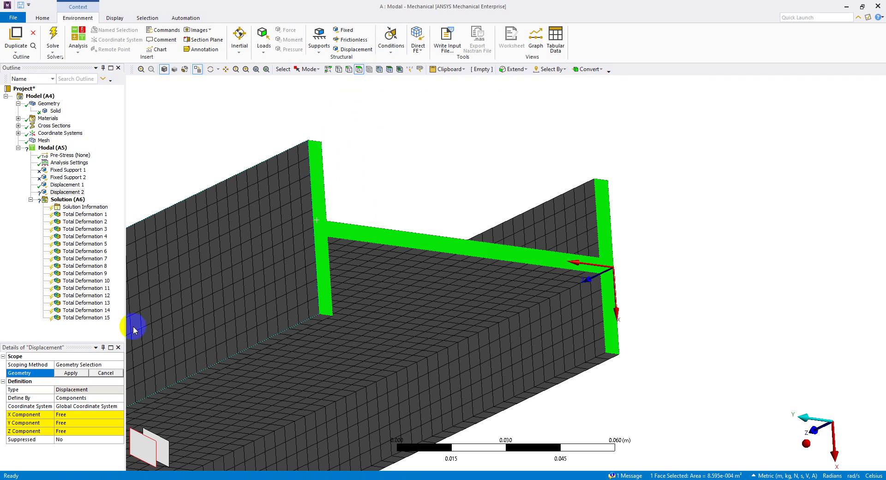
pyautogui.click(71, 372)
pyautogui.click(80, 414)
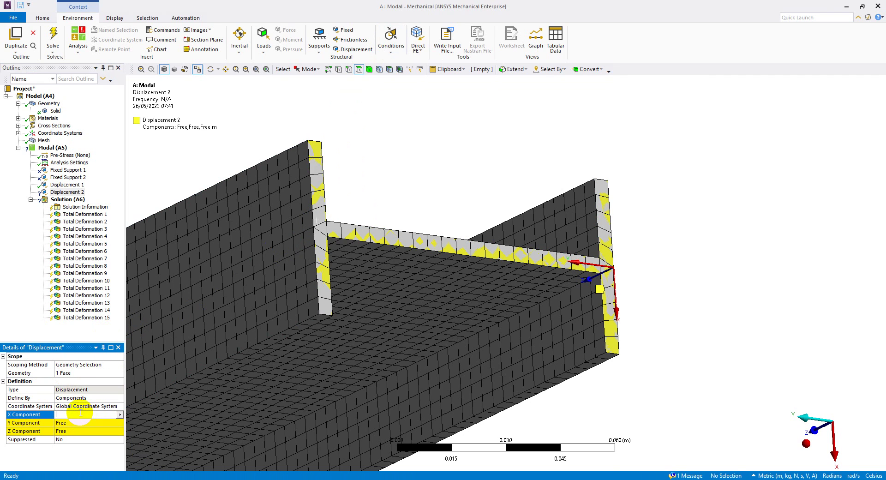
pyautogui.write('0')
pyautogui.click(85, 423)
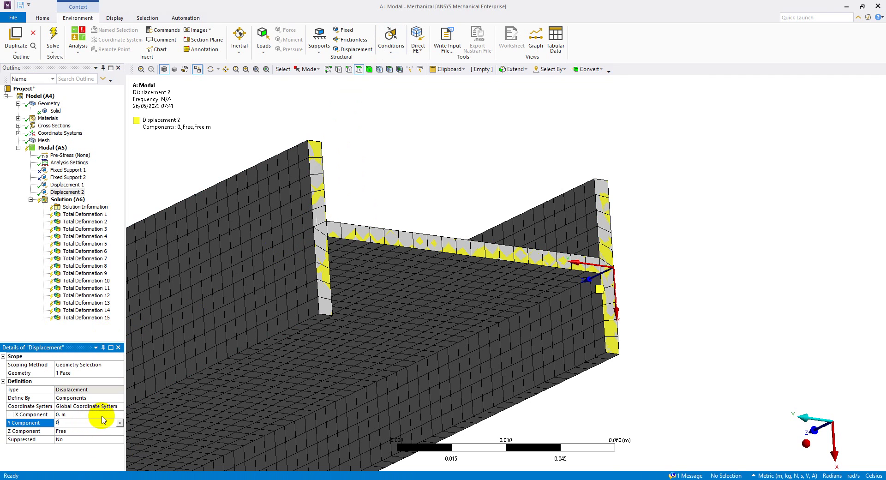
pyautogui.click(8, 240)
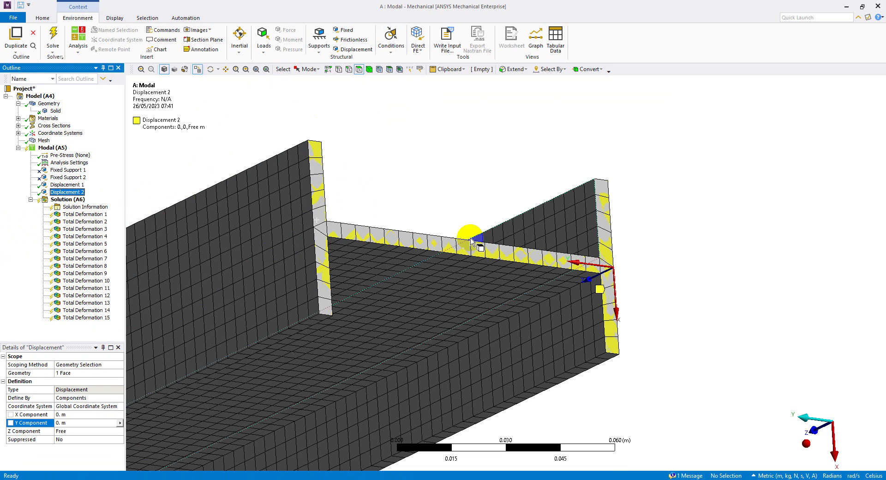
# - Show the whole beam in isometric view and review the Displacement 1 and Displacement 2 supports
pyautogui.click(806, 445)
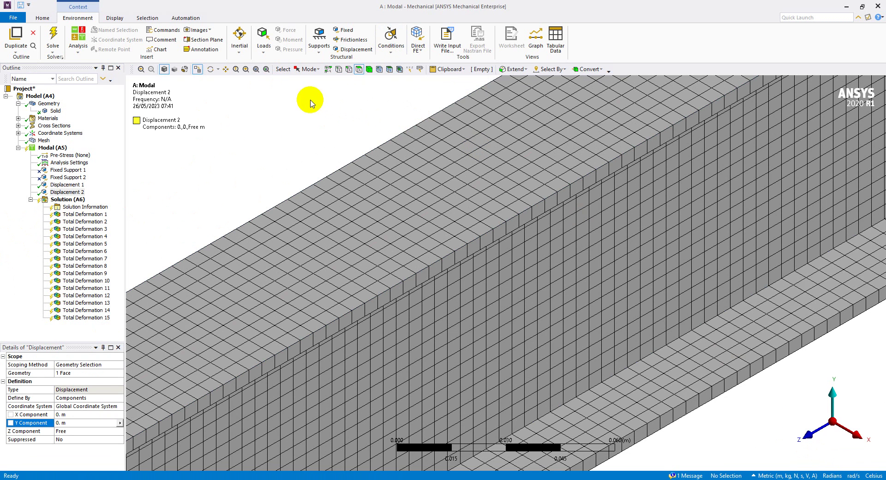
pyautogui.click(256, 69)
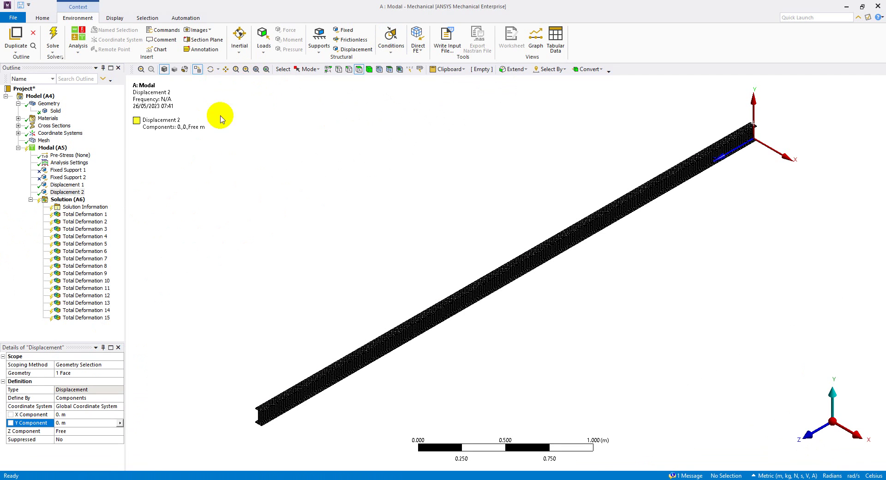
pyautogui.click(67, 185)
pyautogui.click(67, 192)
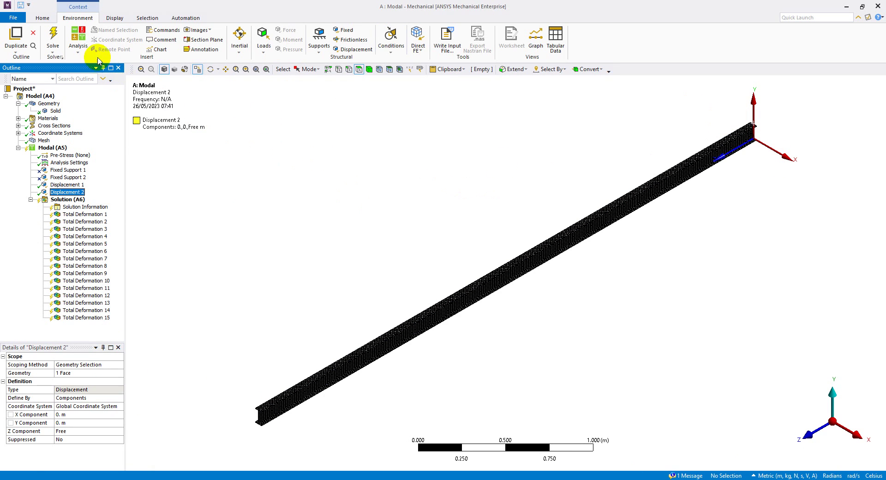
# - Check the solution steps on the PowerPoint slide, and solve the modal analysis in ANSYS Mechanical
pyautogui.click(53, 40)
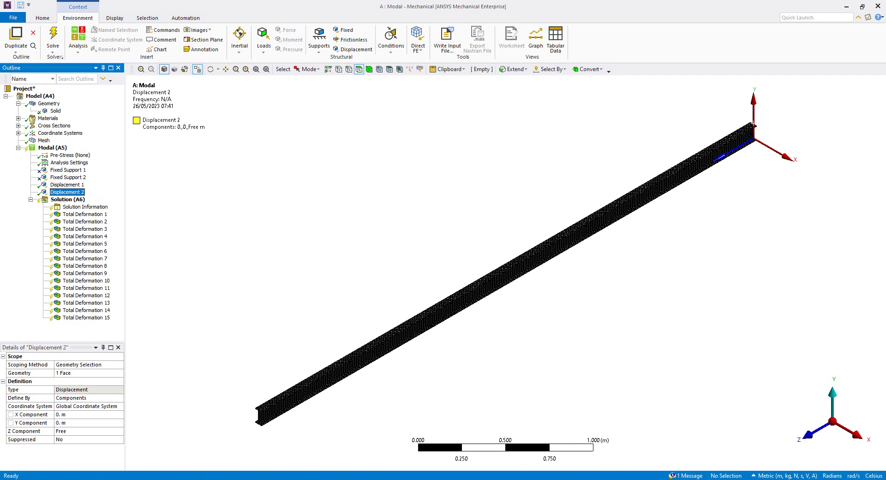
pyautogui.hotkey('alt', 'Tab')
pyautogui.click(327, 336)
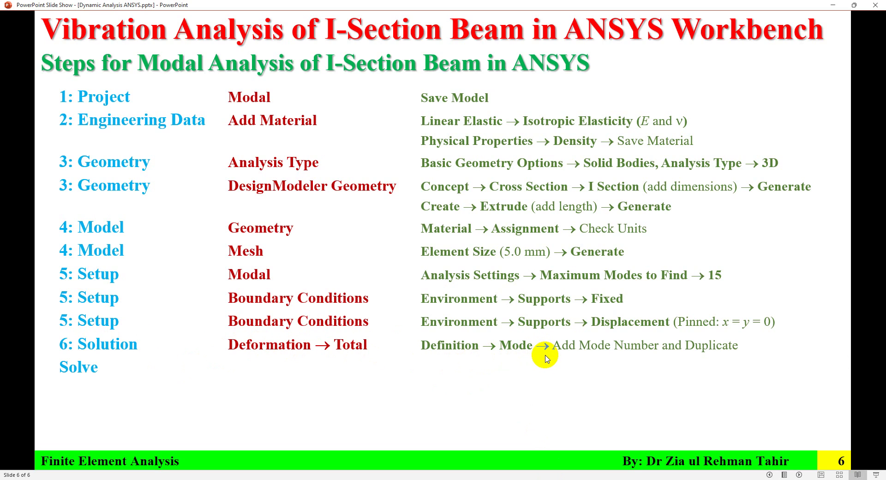
pyautogui.hotkey('alt', 'Tab')
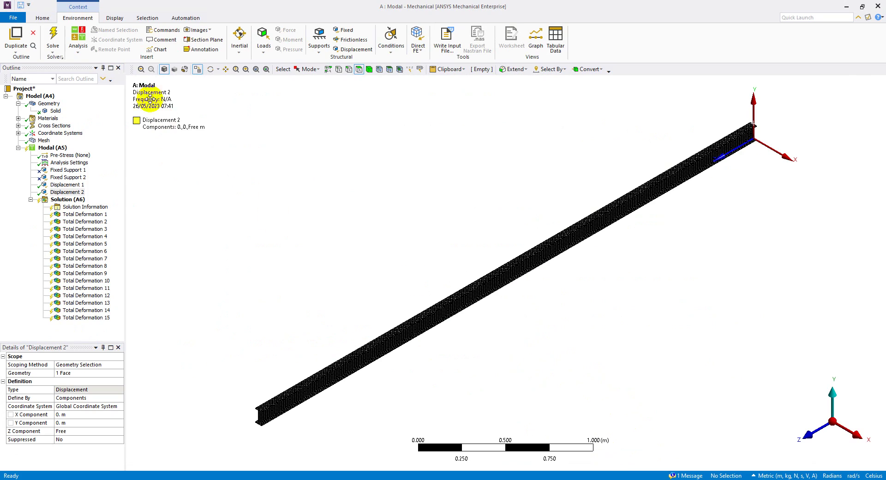
pyautogui.click(51, 37)
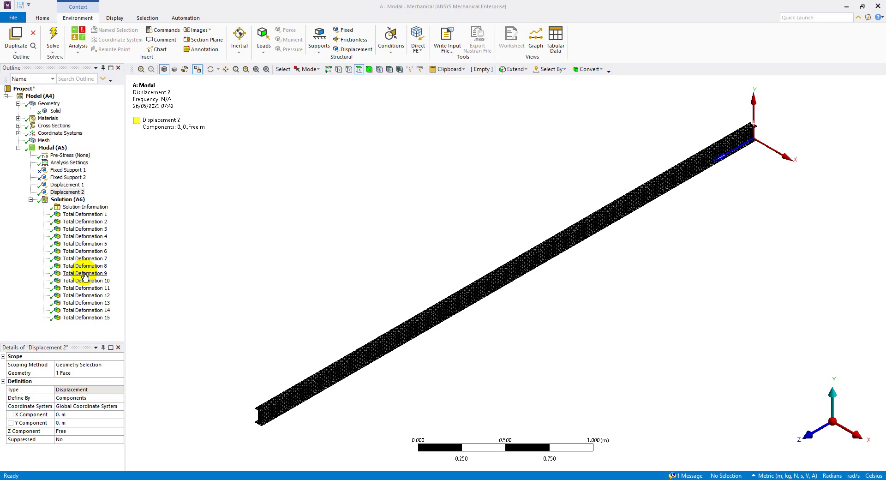
# - Review the solution's table of modal frequencies and display Total Deformation 1 in a side view of the beam
pyautogui.click(55, 200)
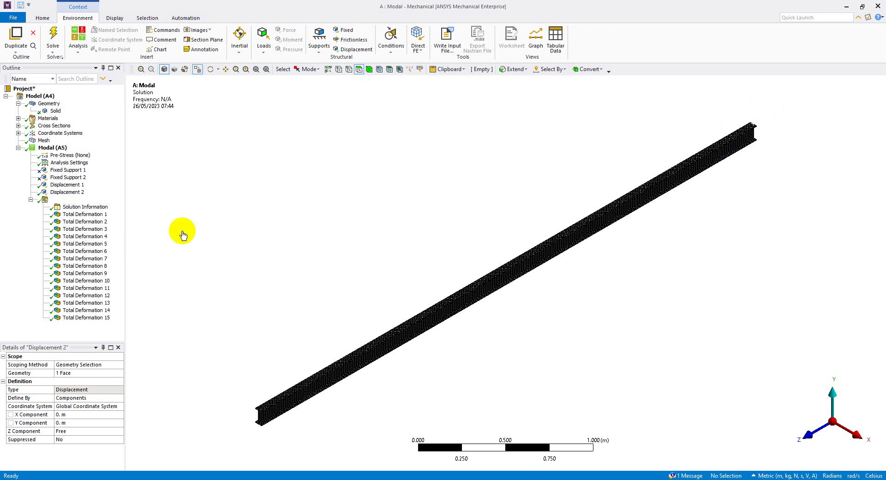
pyautogui.click(580, 436)
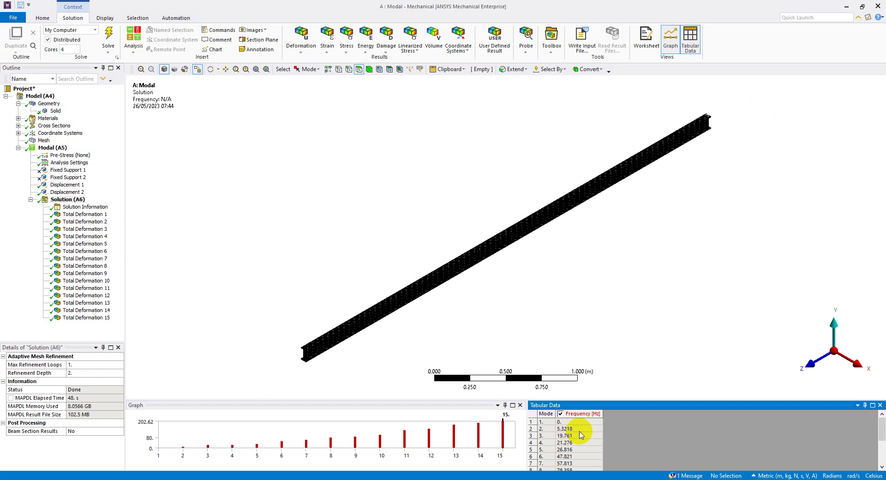
pyautogui.scroll(2, 584, 450)
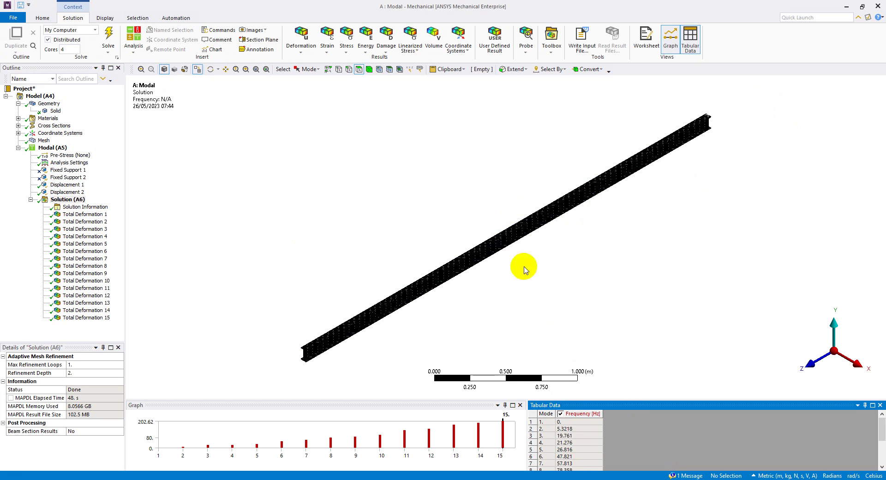
pyautogui.click(854, 363)
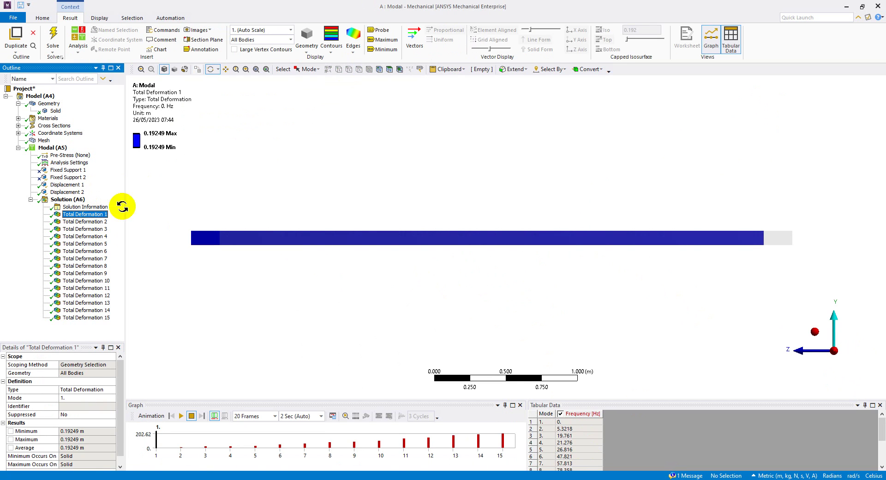
# - Check the undeformed-shape display option and review the vertical bending mode shapes in Total Deformation 3, 8 and 13
pyautogui.click(355, 50)
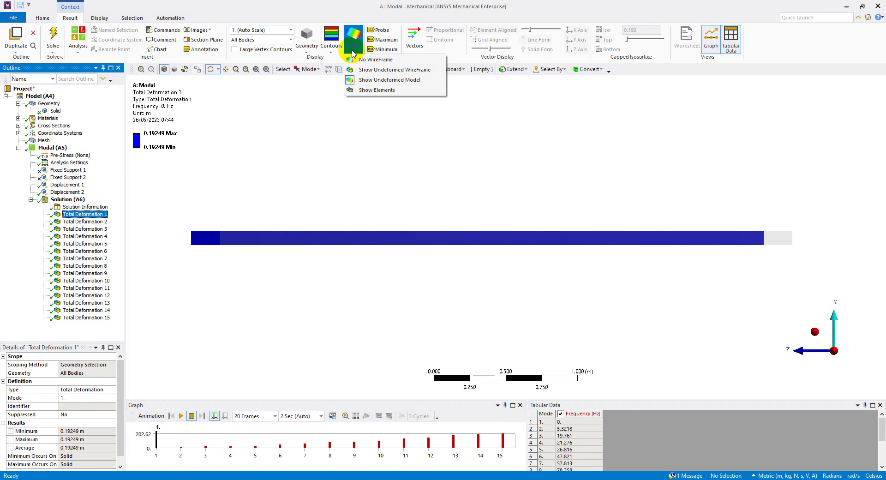
pyautogui.click(371, 73)
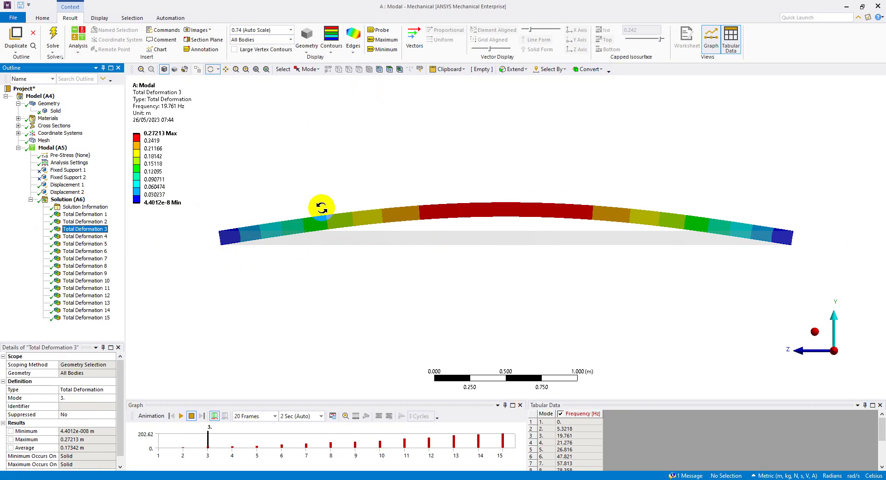
pyautogui.click(165, 135)
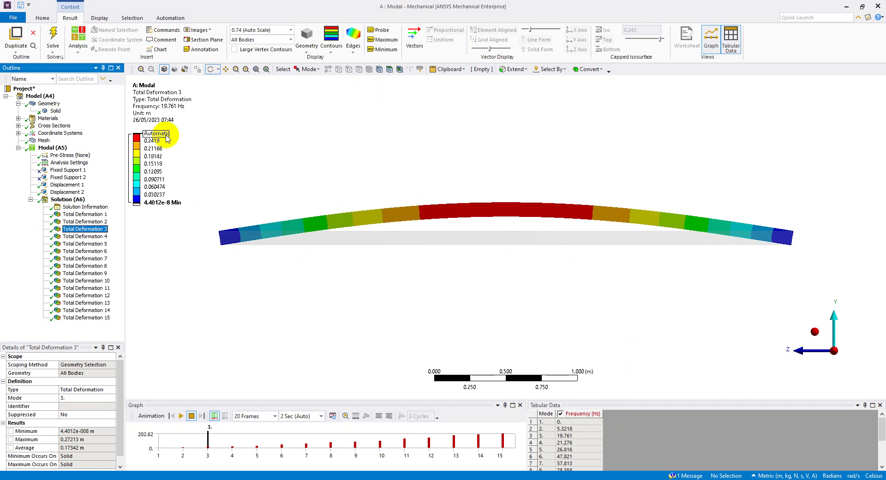
pyautogui.click(165, 112)
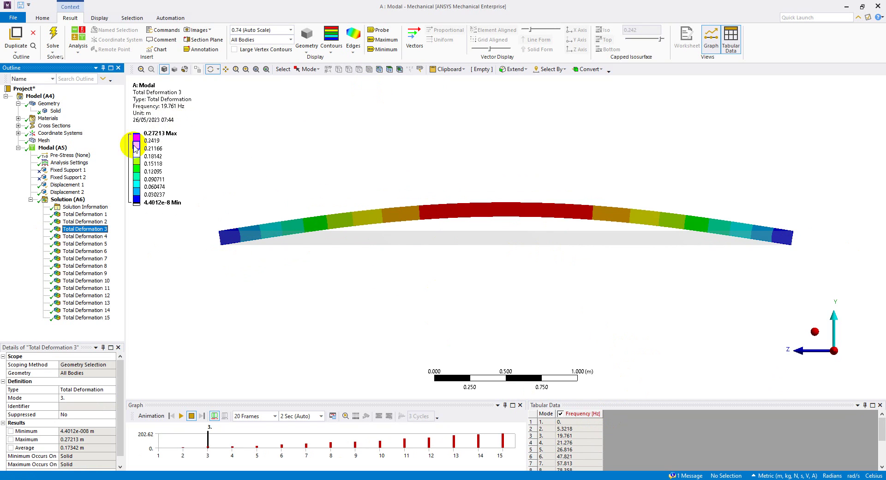
pyautogui.click(86, 251)
pyautogui.click(90, 259)
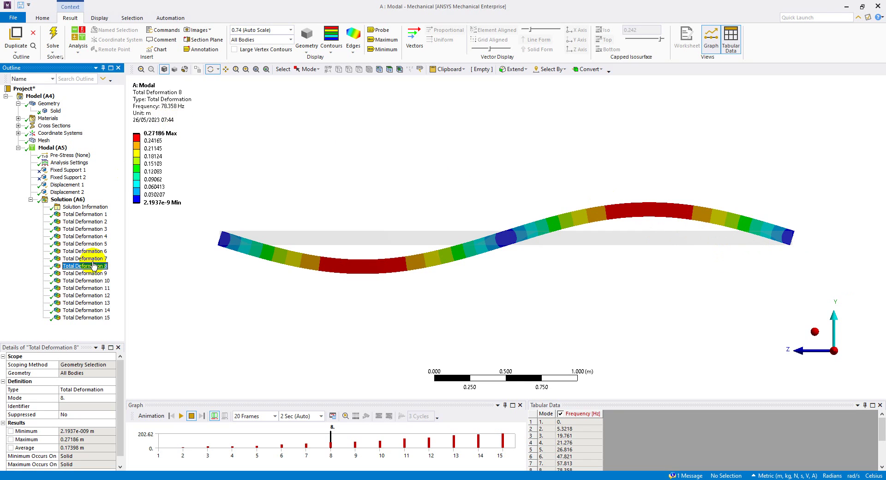
pyautogui.click(91, 289)
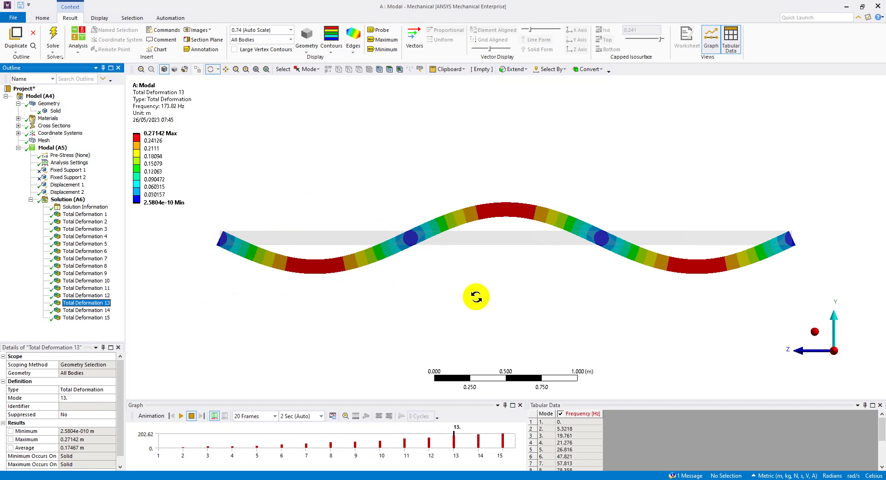
# - Check the pinned-pinned row of the textbook PDF's beam table, and review the sections of the MATLAB script I_Beam_SS.mlx
pyautogui.click(520, 475)
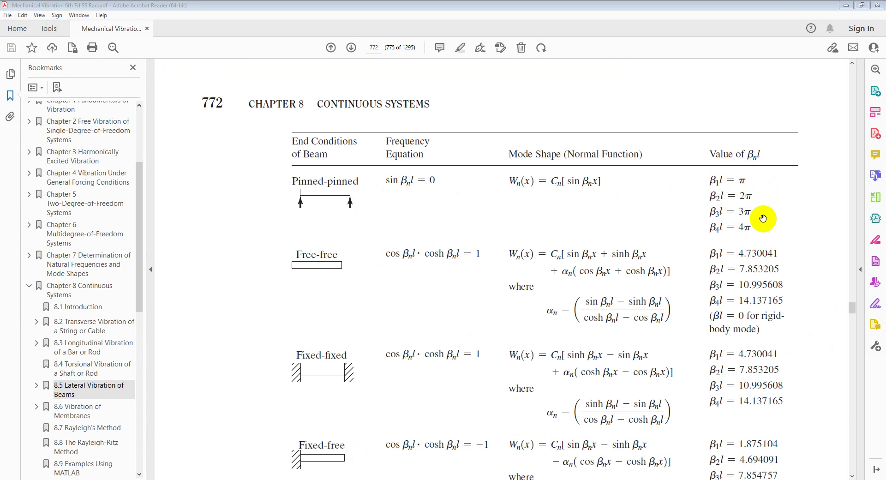
pyautogui.hotkey('alt', 'Tab')
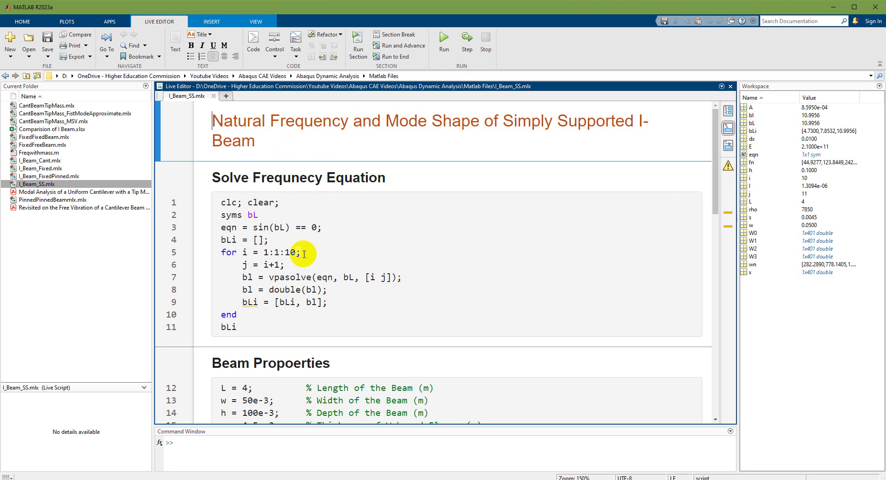
pyautogui.tripleClick(256, 172)
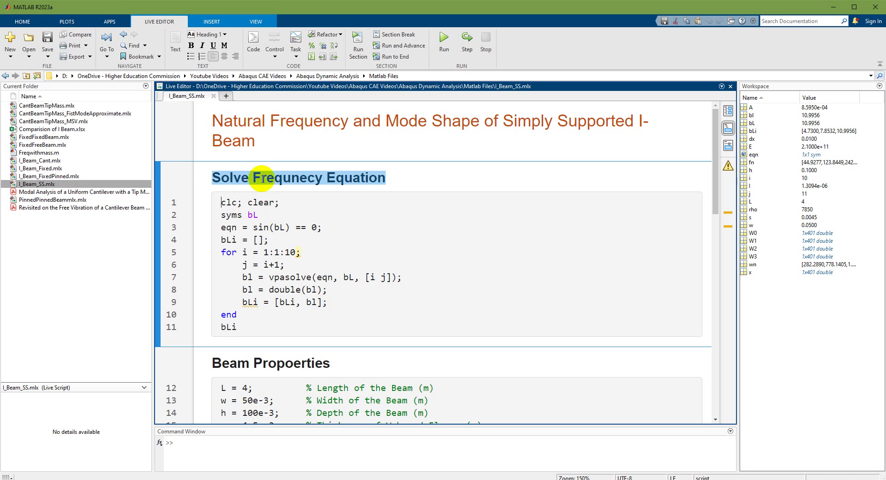
pyautogui.scroll(-4, 304, 240)
pyautogui.click(240, 182)
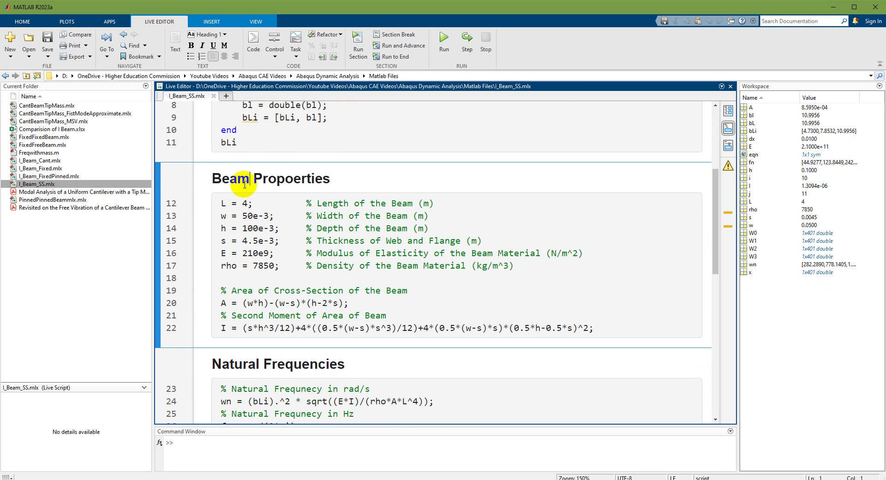
pyautogui.scroll(-4, 256, 225)
pyautogui.scroll(-4, 263, 243)
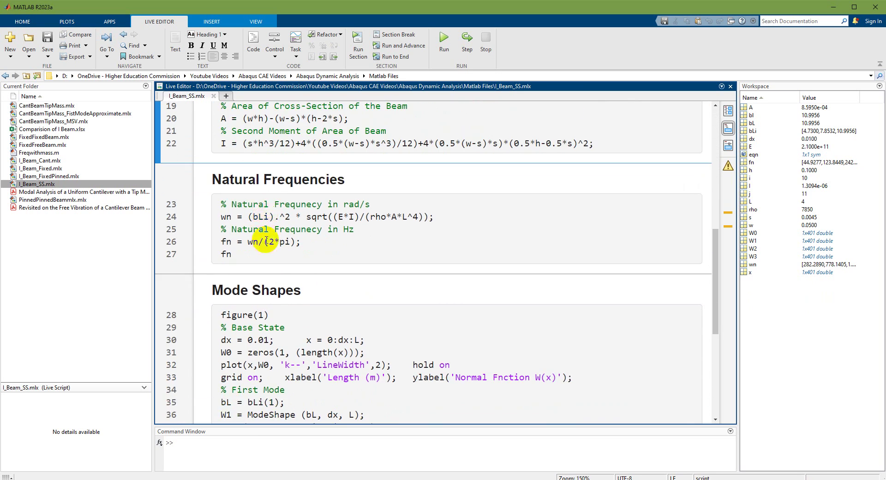
# - Run the simply supported I-beam script and review its calculated natural frequencies and mode shape section
pyautogui.click(442, 41)
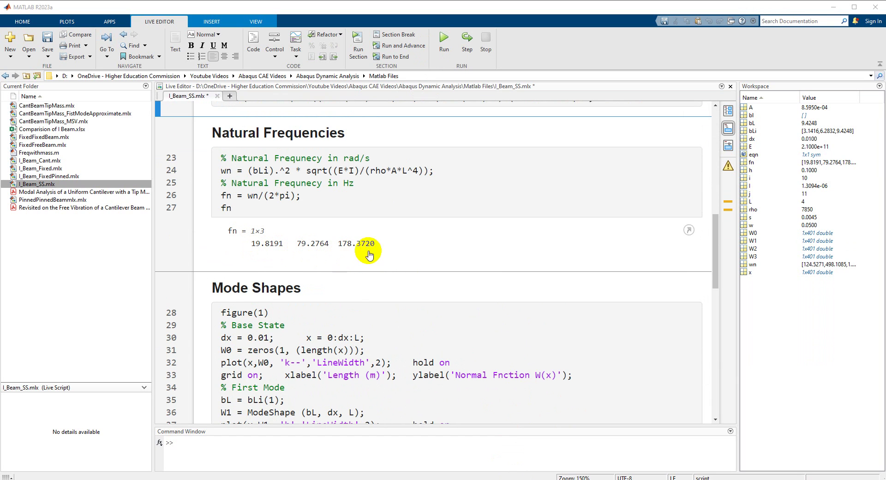
pyautogui.scroll(-10, 444, 267)
pyautogui.scroll(-4, 443, 270)
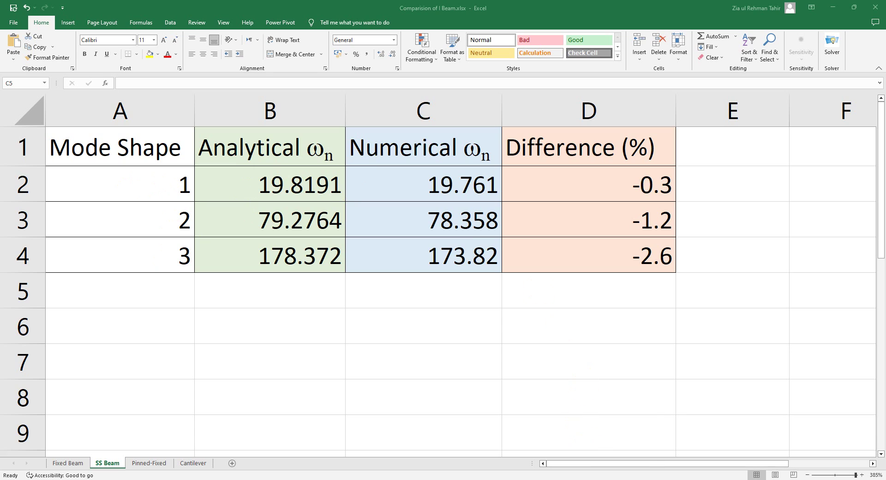
# - Recheck the end-condition table on textbook page 772 in the PDF, and return to the SS Beam sheet in Excel
pyautogui.click(605, 448)
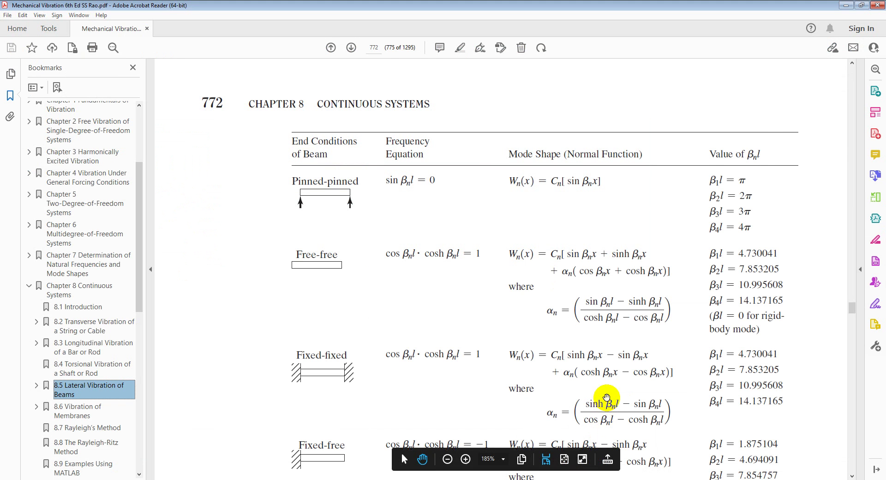
pyautogui.scroll(-1, 605, 397)
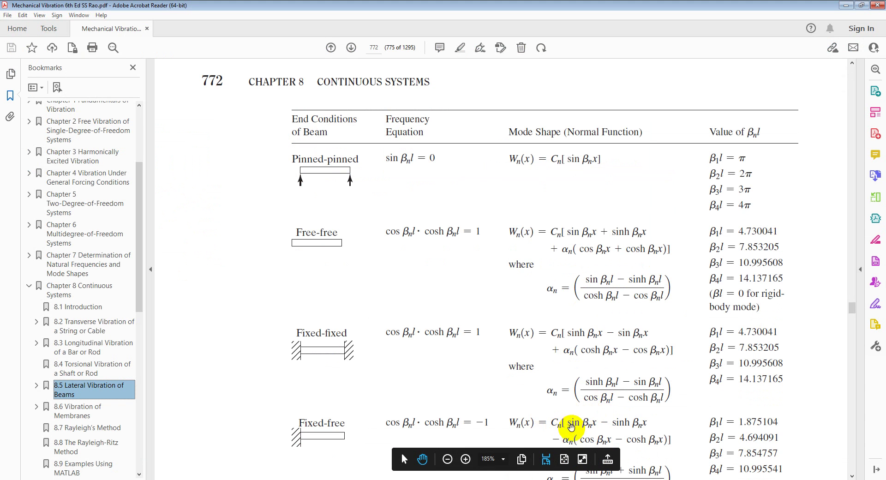
pyautogui.hotkey('alt', 'Tab')
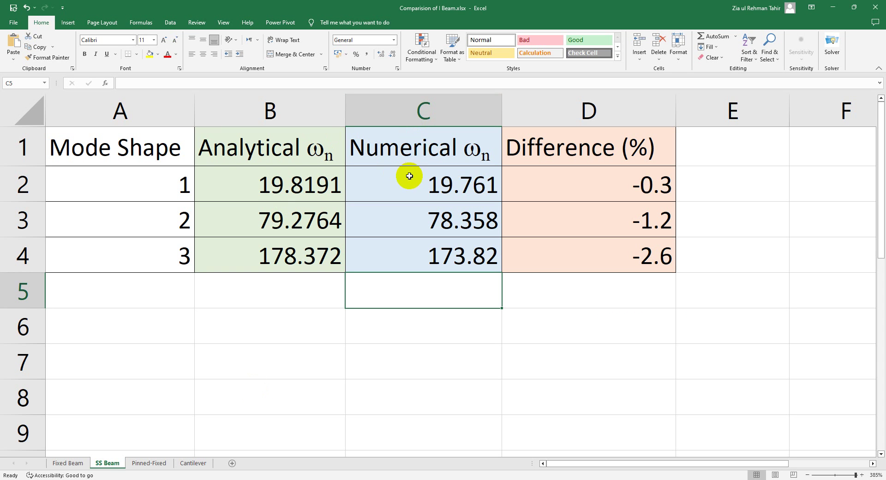
# - Review Total Deformation 8 and 3 in ANSYS Mechanical and compare their frequencies with the analytical values on Excel's SS Beam sheet
pyautogui.hotkey('alt', 'Tab')
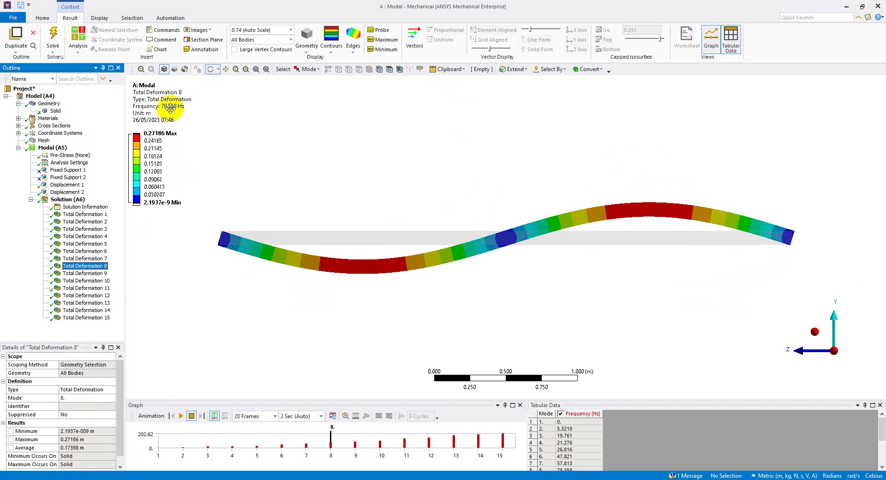
pyautogui.click(100, 236)
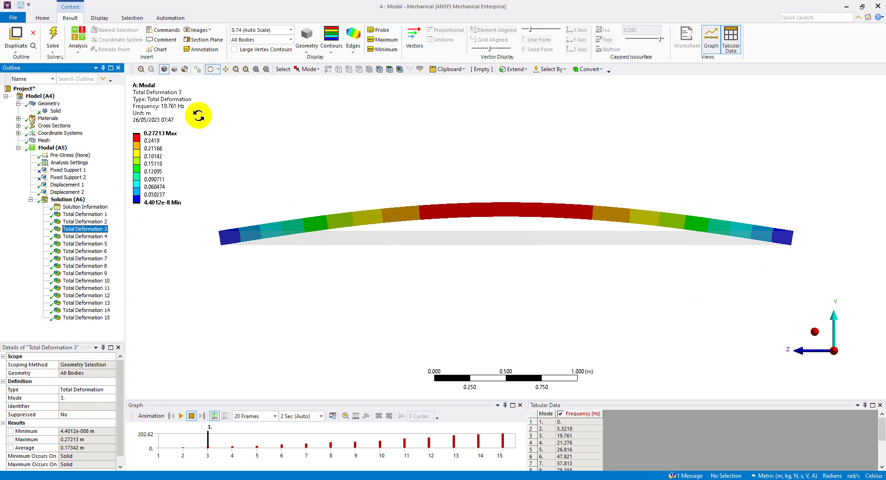
pyautogui.click(231, 479)
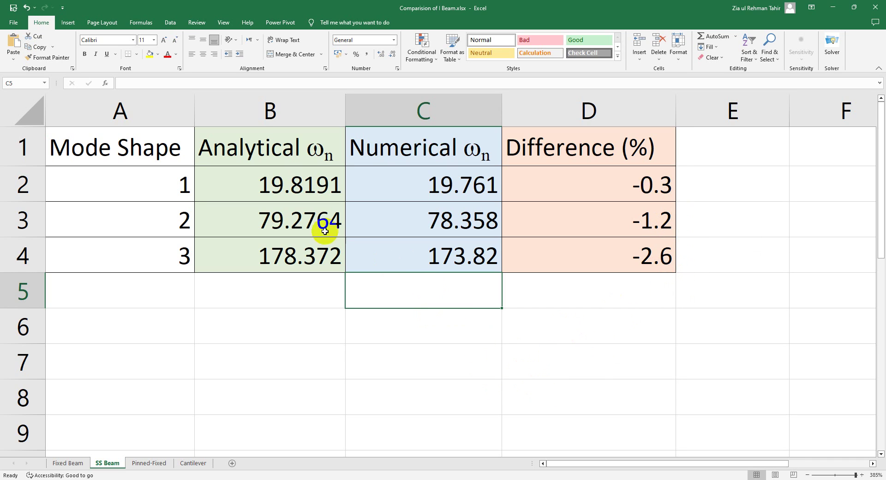
pyautogui.click(541, 311)
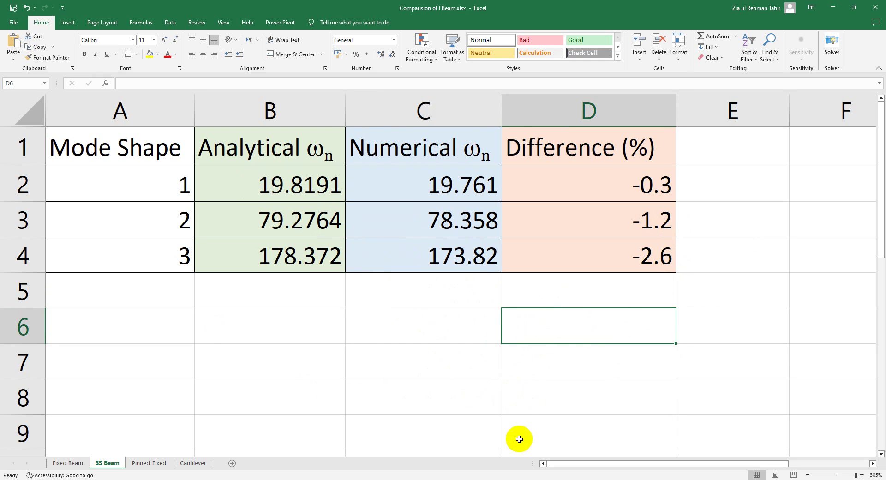
# - Check the end conditions on the PowerPoint problem slide, and unsuppress Fixed Support 1 and Fixed Support 2 in ANSYS Mechanical
pyautogui.click(516, 479)
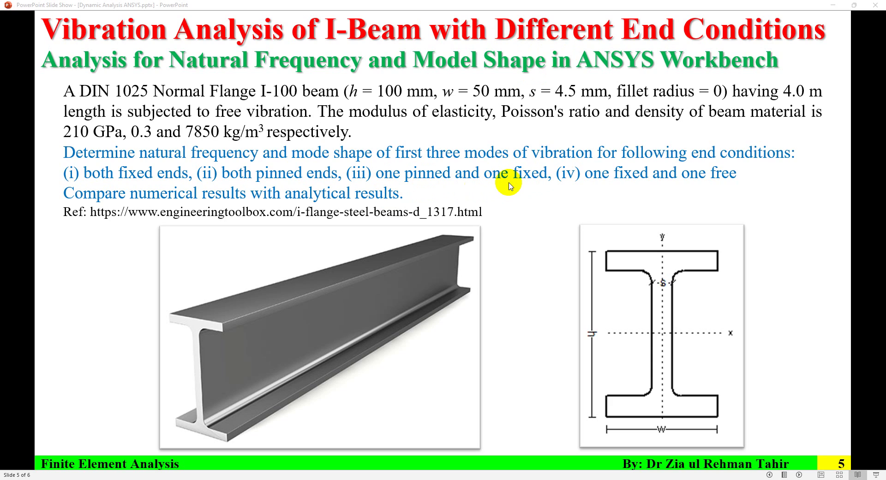
pyautogui.hotkey('alt', 'Tab')
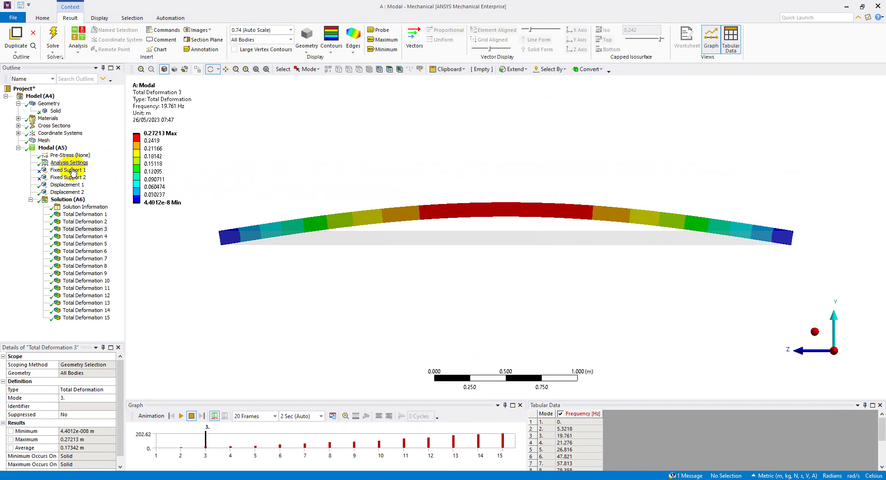
pyautogui.click(815, 331)
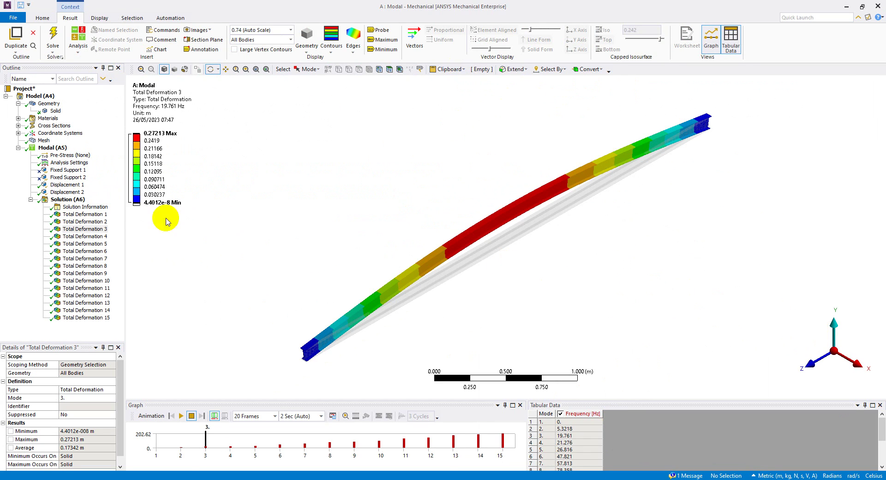
pyautogui.click(68, 170)
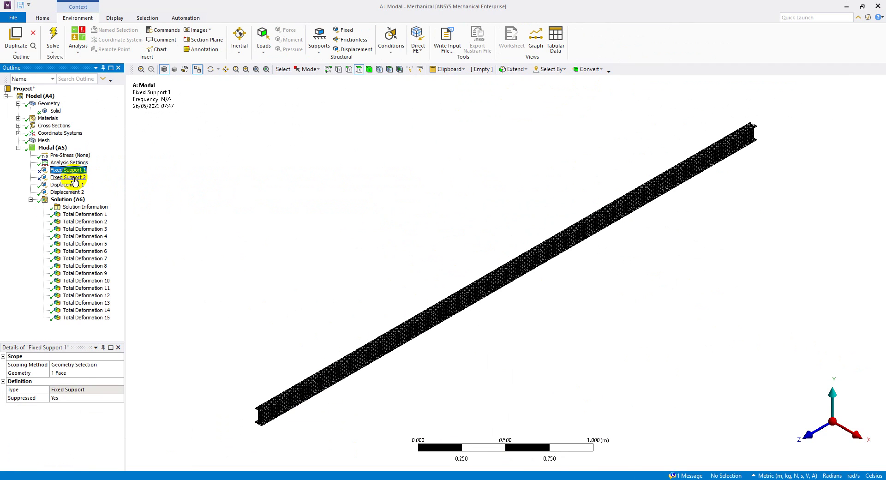
pyautogui.keyDown('ctrl'); pyautogui.click(74, 178); pyautogui.keyUp('ctrl')
pyautogui.rightClick(75, 179)
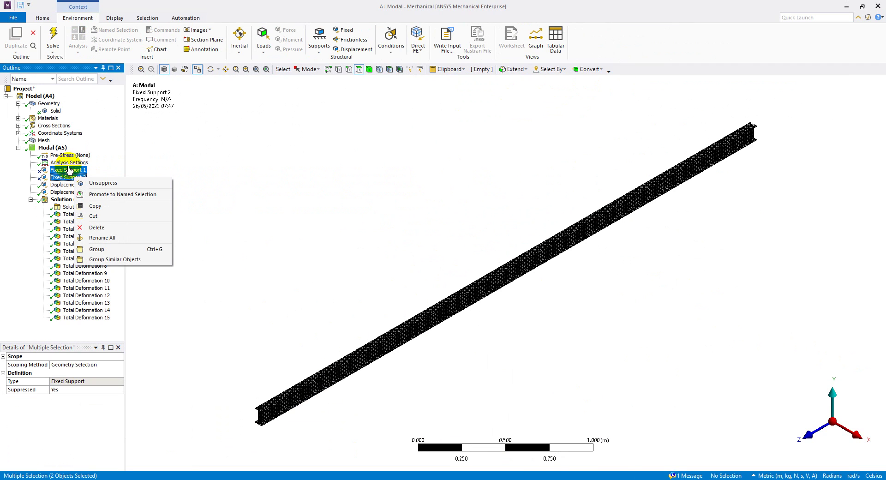
pyautogui.click(95, 183)
# - Check which beam ends Fixed Support 1 and Fixed Support 2 act on, and suppress Fixed Support 2
pyautogui.click(73, 172)
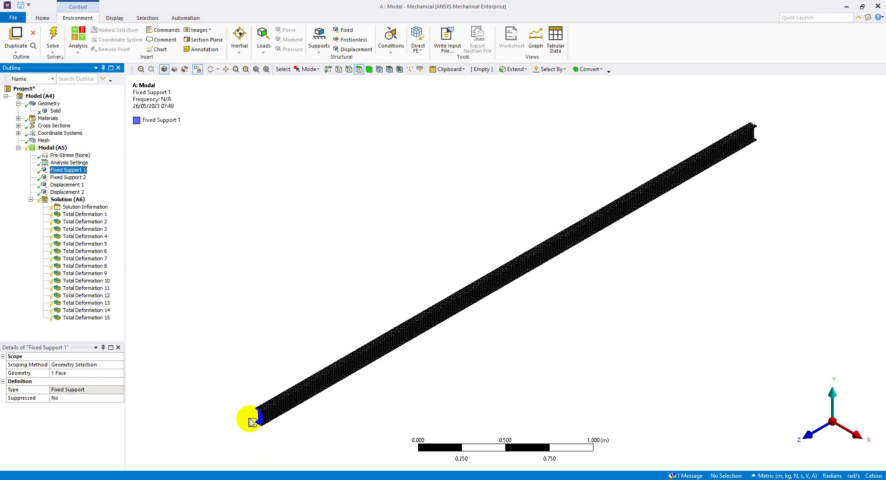
pyautogui.click(81, 178)
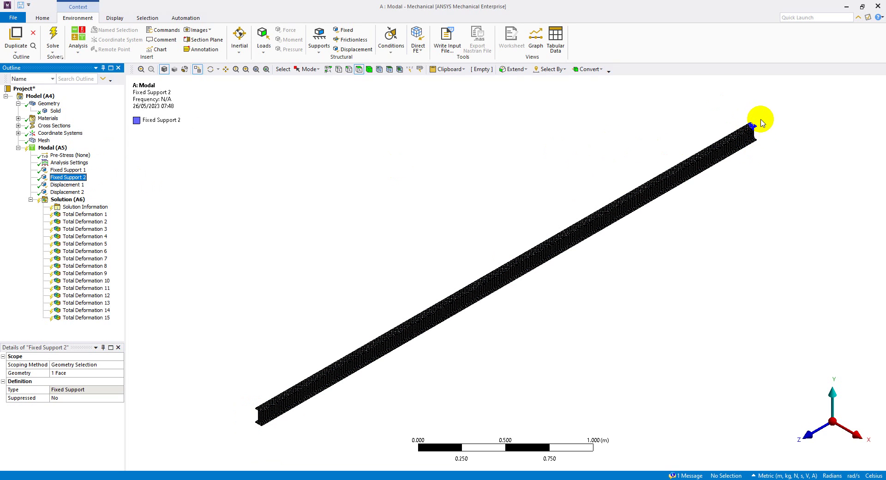
pyautogui.rightClick(70, 180)
pyautogui.click(92, 193)
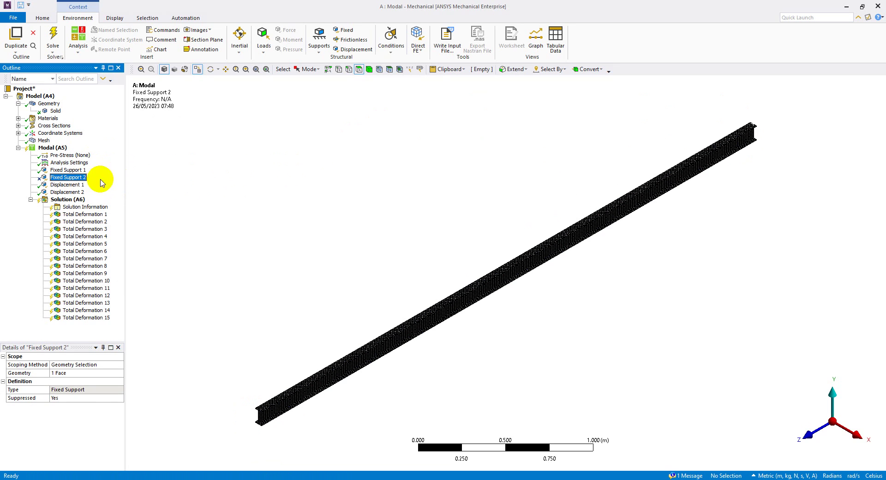
# - Suppress the Displacement 1 support in the modal analysis
pyautogui.click(69, 185)
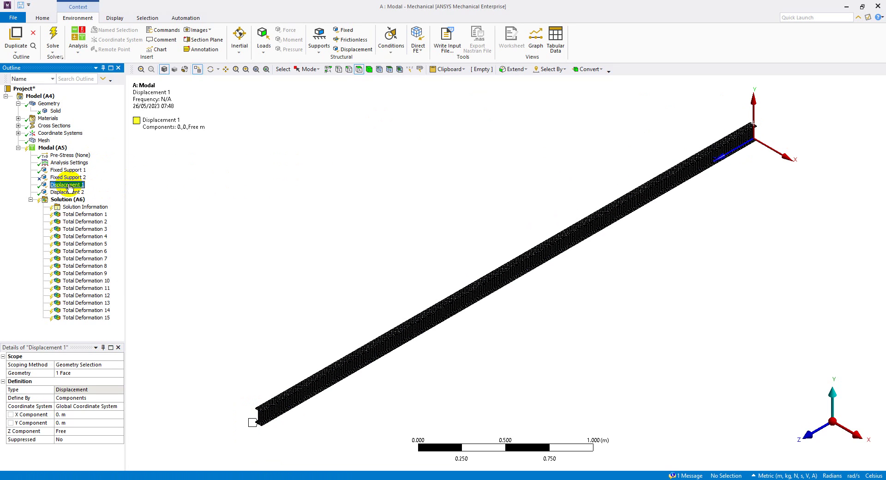
pyautogui.rightClick(69, 186)
pyautogui.click(93, 199)
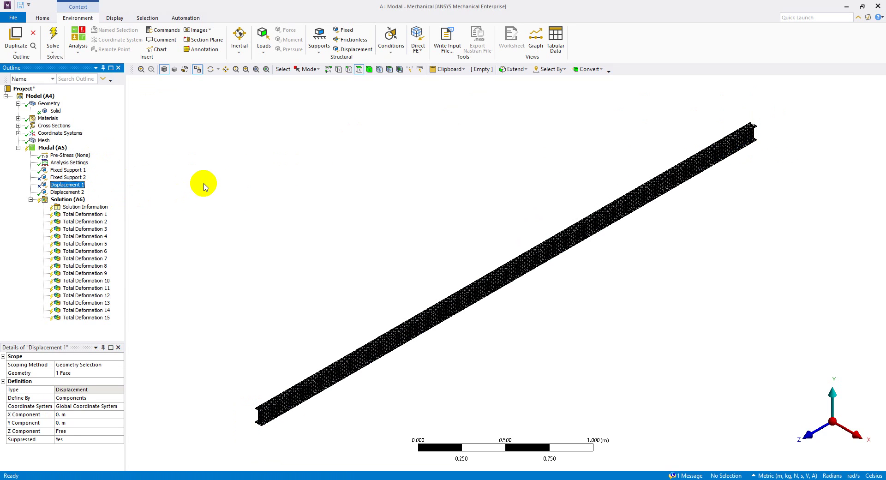
# - Review the locations of the active supports, Fixed Support 1 and Displacement 2, on the beam
pyautogui.click(81, 172)
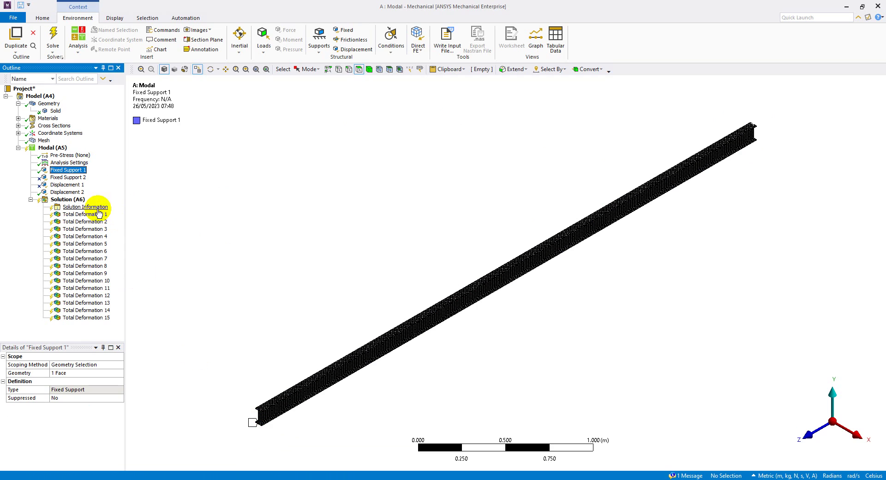
pyautogui.click(747, 124)
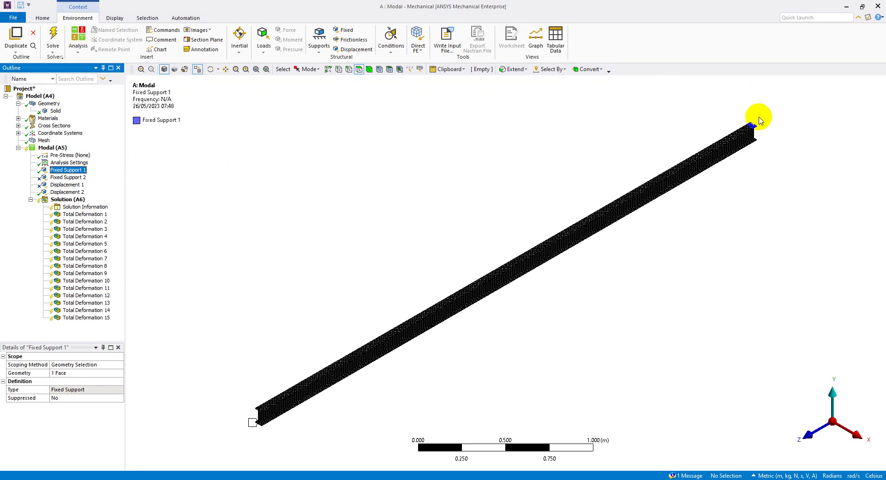
pyautogui.click(80, 192)
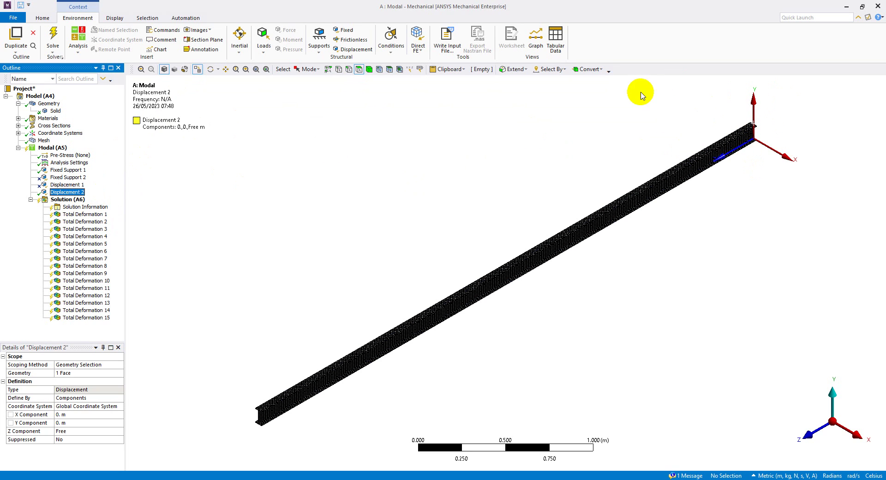
# - Solve the modal analysis with one fixed and one pinned end, and display Total Deformation 1
pyautogui.click(53, 39)
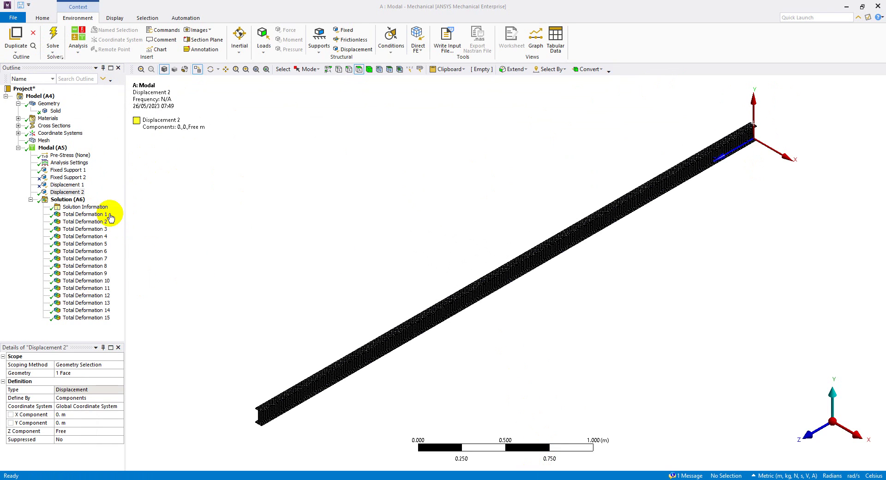
pyautogui.click(83, 215)
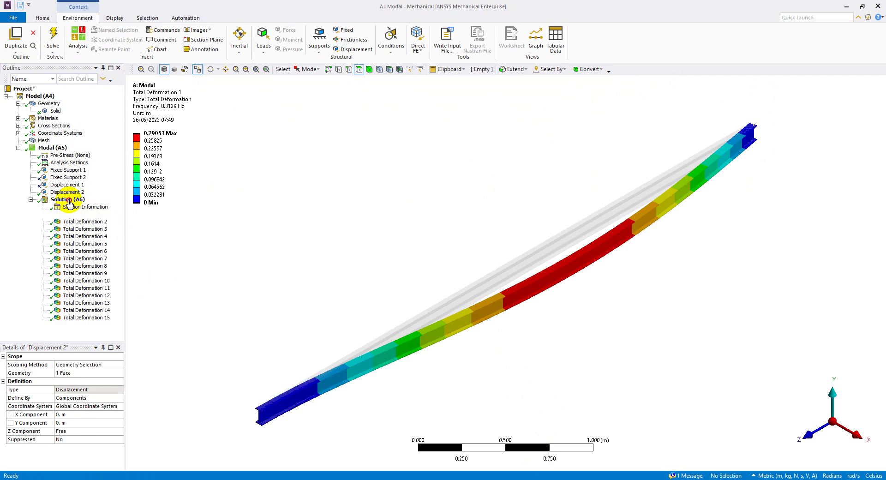
# - Open the modal solution's frequency table and read through the listed mode frequencies
pyautogui.click(68, 199)
pyautogui.click(613, 443)
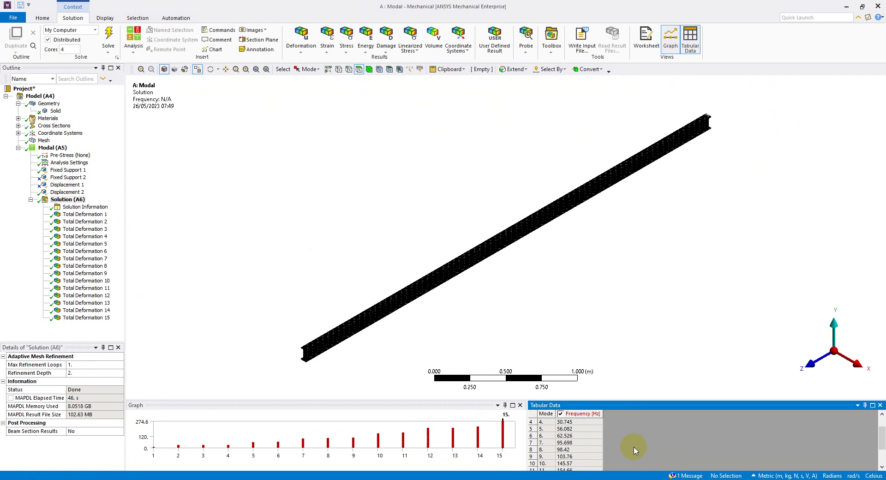
pyautogui.scroll(-1, 582, 436)
pyautogui.scroll(1, 582, 438)
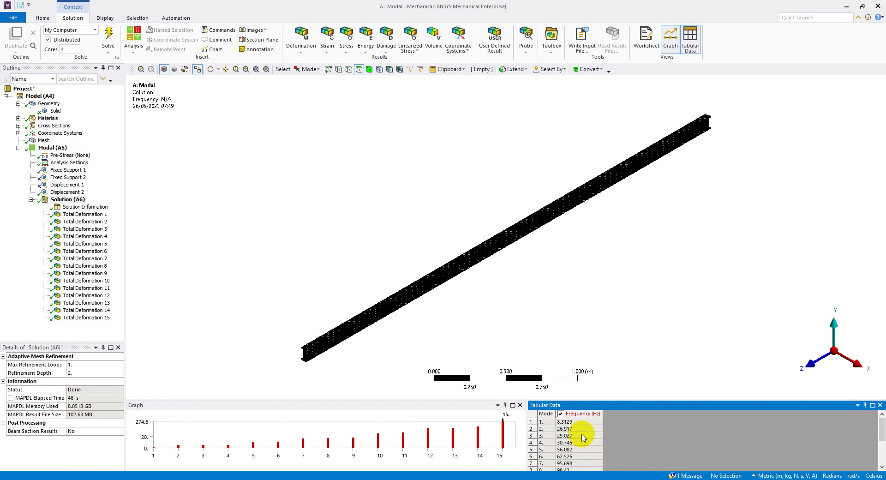
# - Display the mode shapes from Total Deformation 1 to Total Deformation 4 in a side view of the beam
pyautogui.click(92, 214)
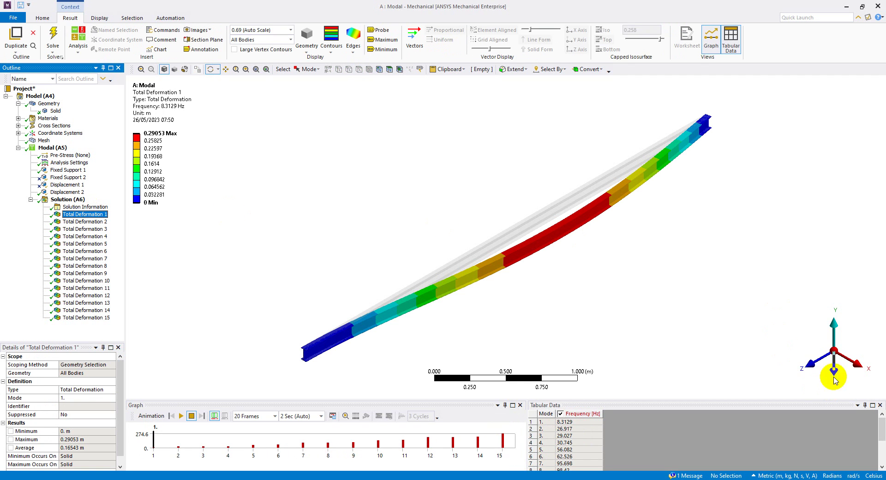
pyautogui.click(855, 370)
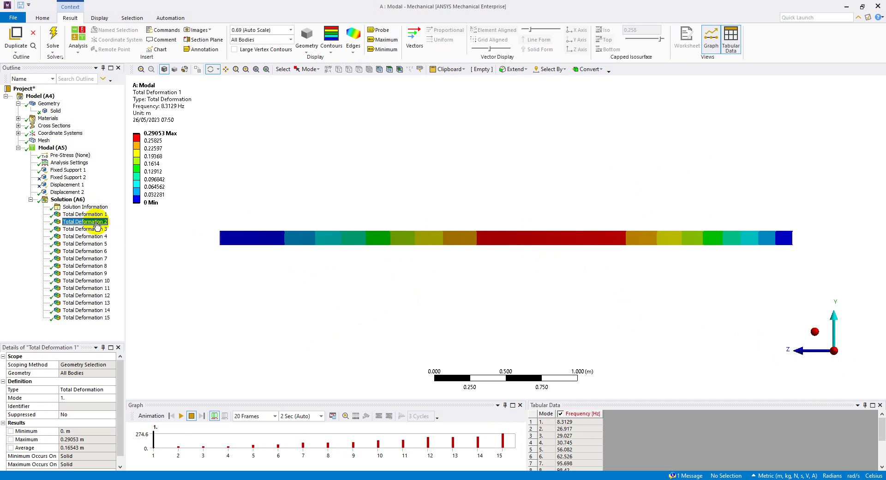
pyautogui.click(88, 229)
pyautogui.click(90, 237)
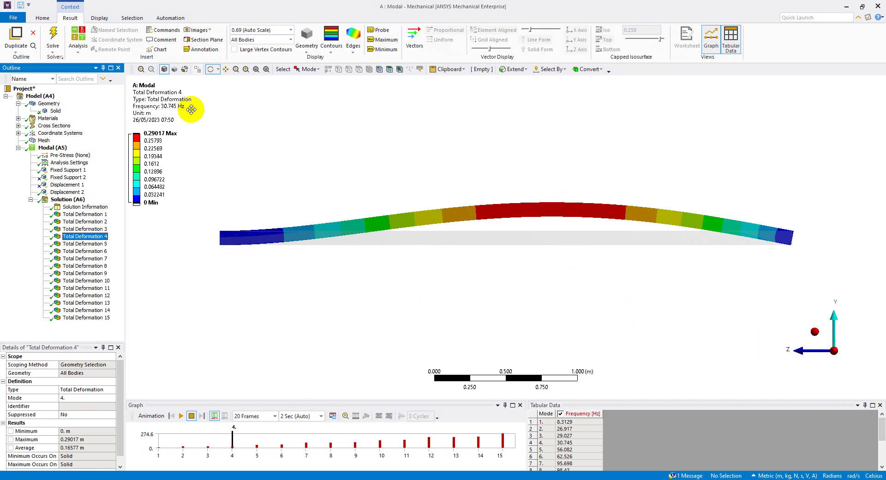
# - Inspect the mode shapes from Total Deformation 5 to Total Deformation 12 for vertical bending modes, and return to the isometric view
pyautogui.click(97, 245)
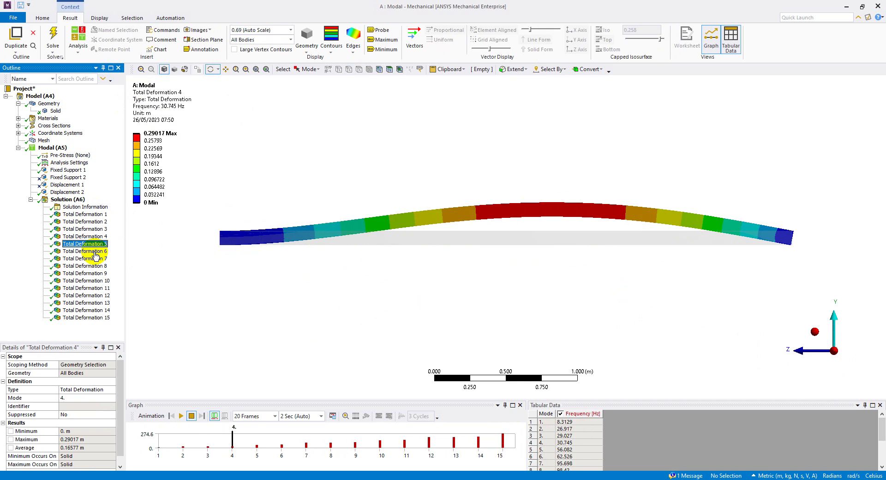
pyautogui.click(95, 252)
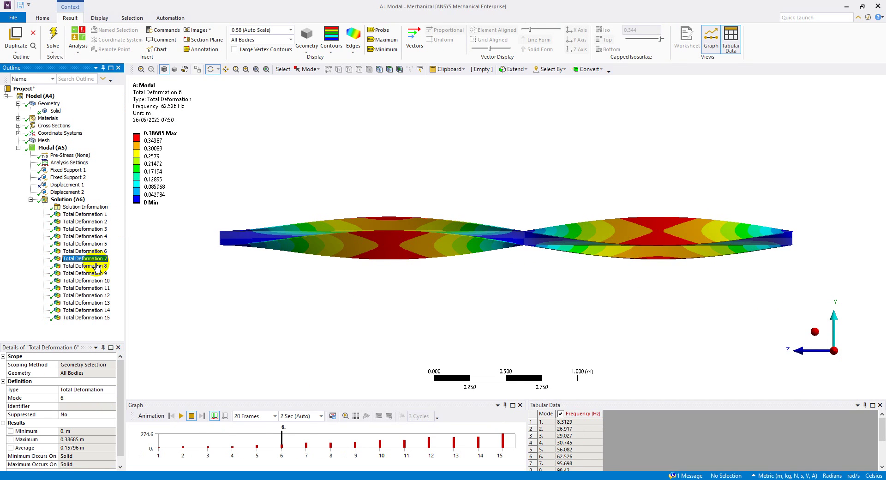
pyautogui.click(96, 266)
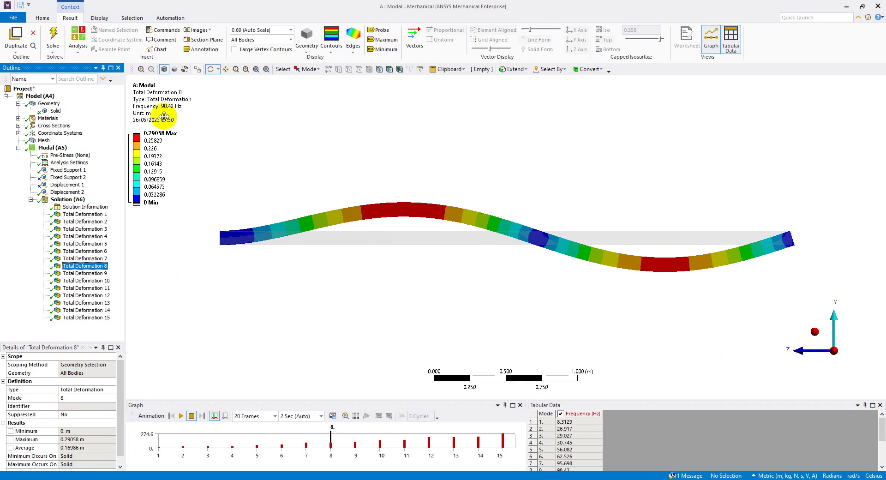
pyautogui.click(86, 281)
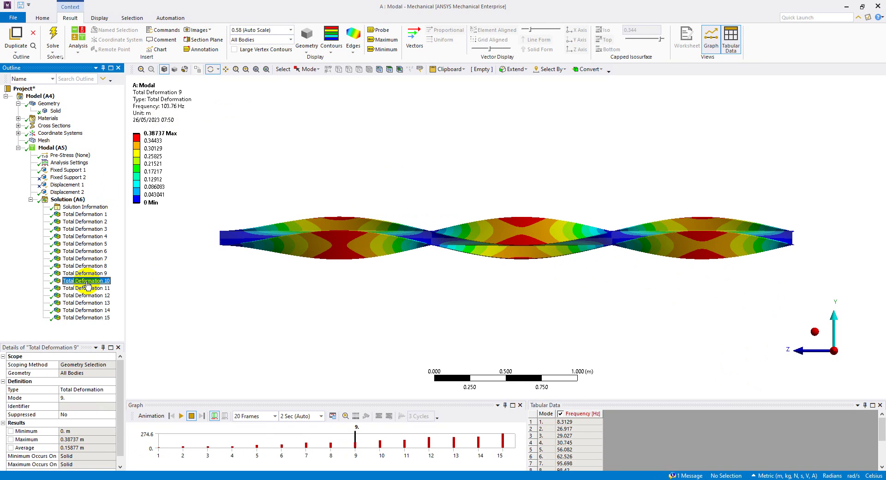
pyautogui.click(88, 289)
pyautogui.click(89, 296)
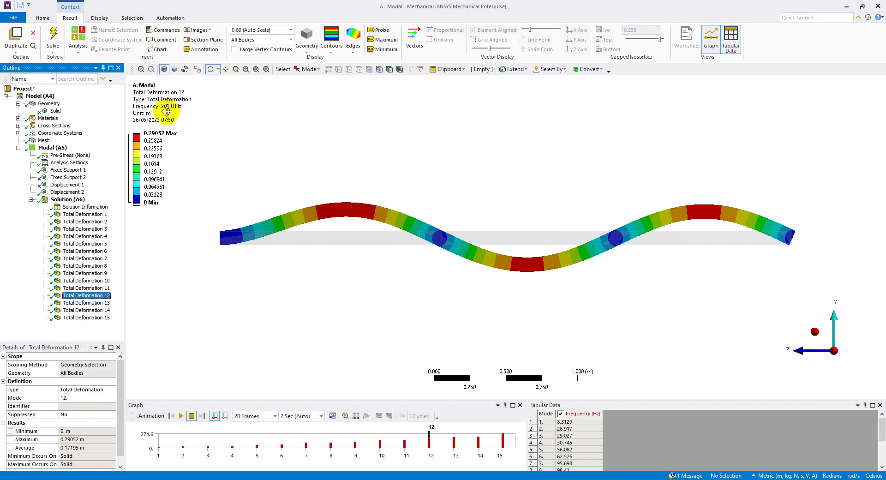
pyautogui.click(813, 336)
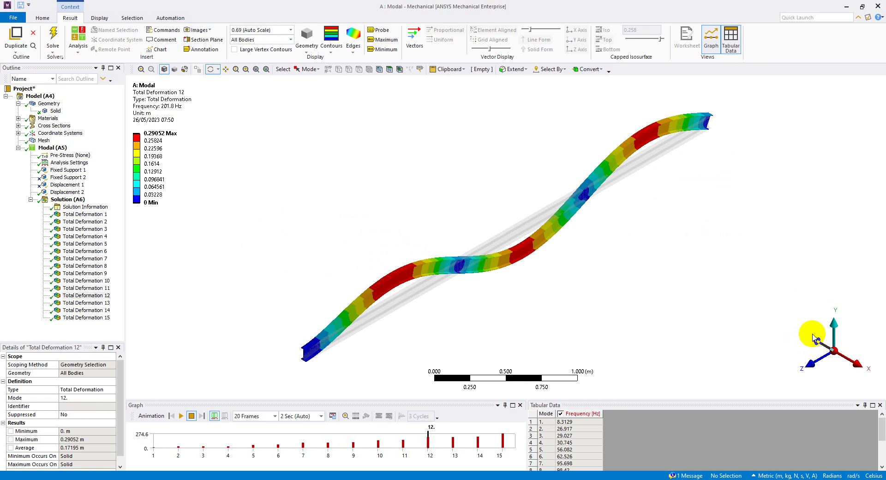
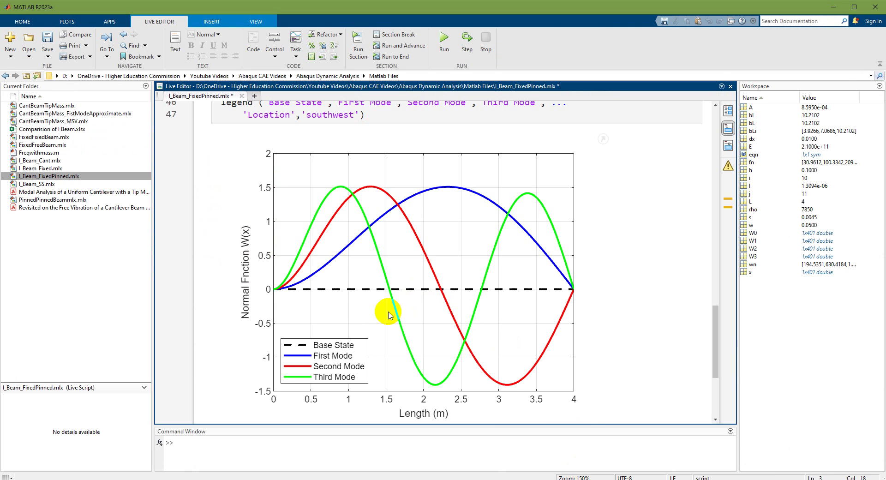
# - Review the mode shape plot and its code in the I_Beam_FixedPinned.mlx script in MATLAB
pyautogui.scroll(10, 362, 277)
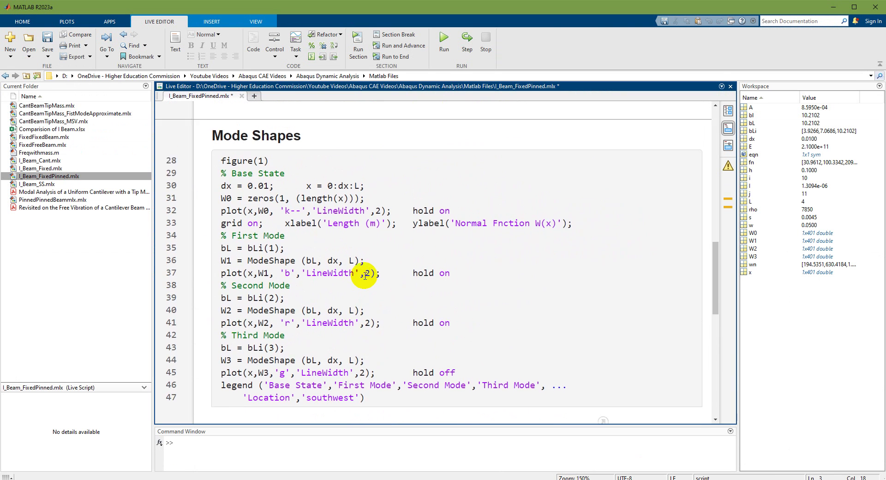
pyautogui.scroll(3, 364, 275)
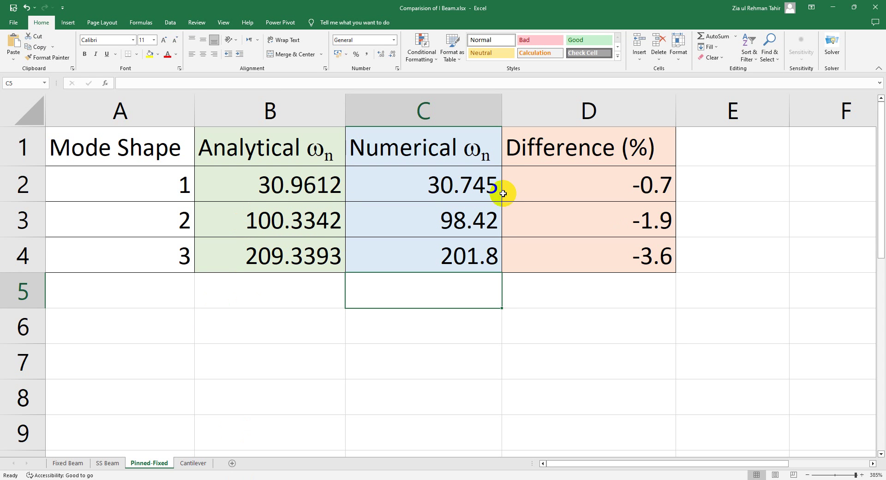
# - Compare the analytical and numerical frequencies on the Pinned-Fixed sheet in Excel, checking them against the ANSYS frequency table
pyautogui.click(447, 188)
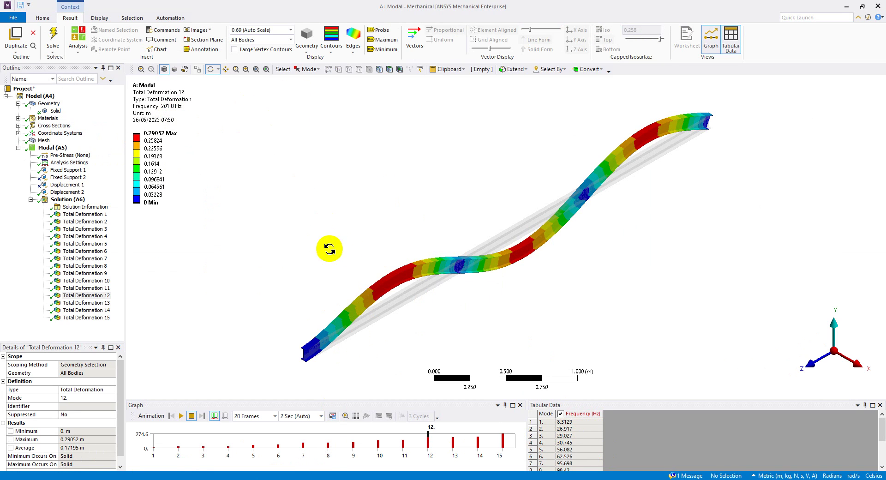
pyautogui.click(576, 450)
pyautogui.scroll(-3, 579, 448)
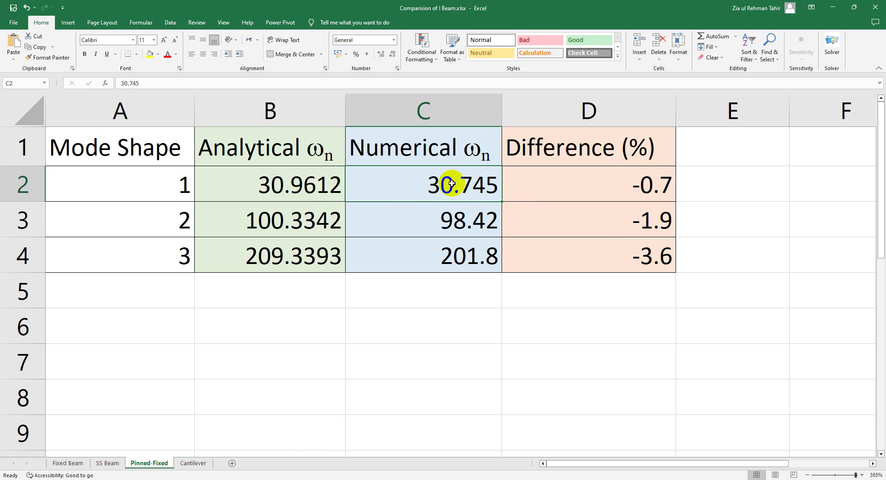
pyautogui.moveTo(451, 183); pyautogui.dragTo(458, 251)
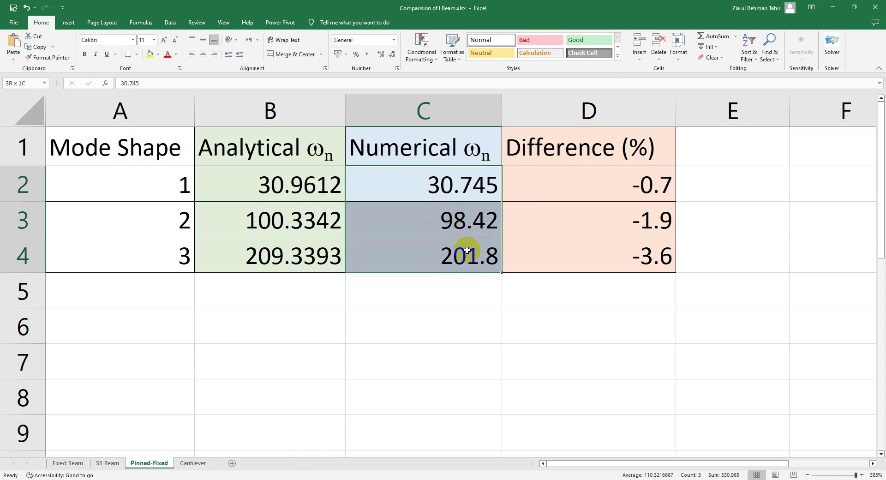
pyautogui.click(451, 292)
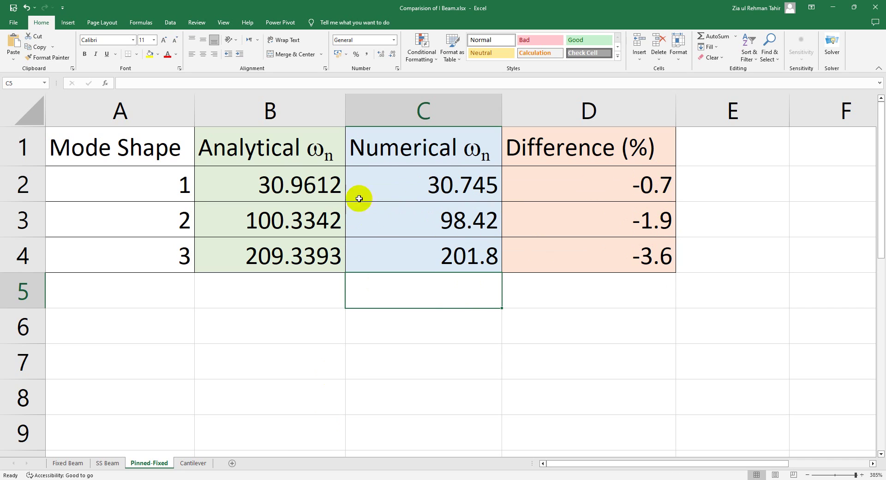
pyautogui.click(314, 184)
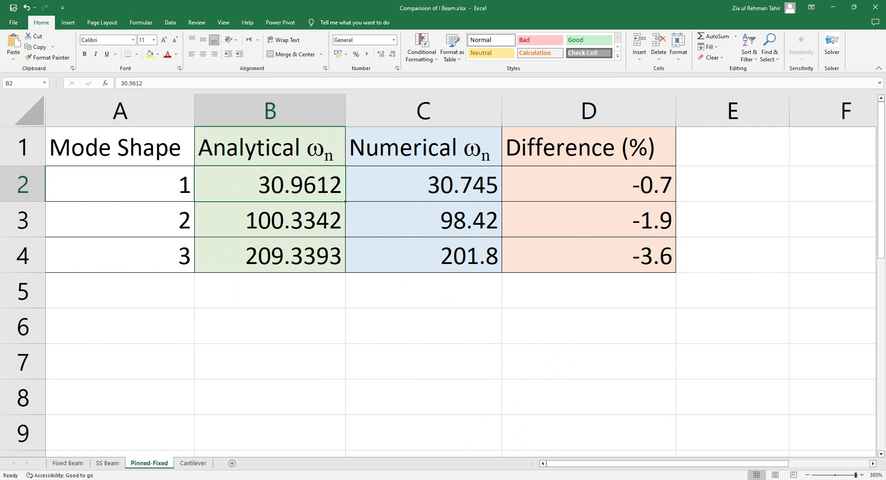
# - Switch to ANSYS Mechanical, check where Fixed Support 1 and Displacement 2 act, and suppress Displacement 2
pyautogui.hotkey('alt', 'Tab')
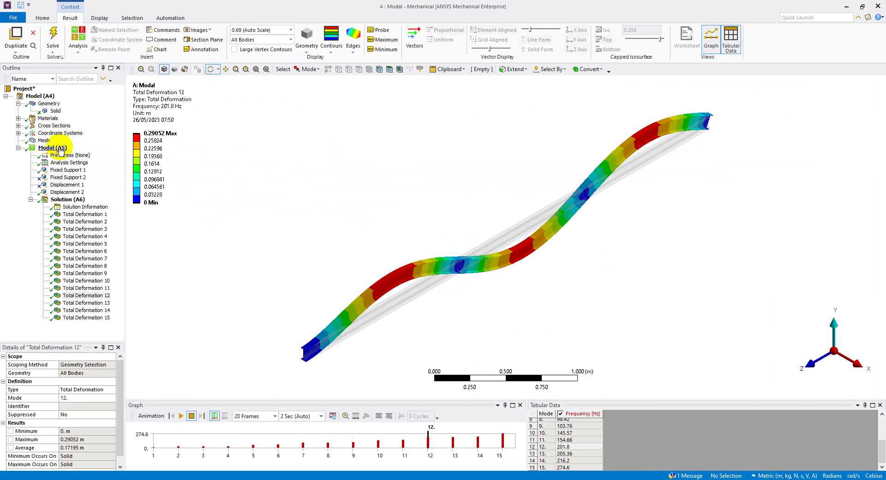
pyautogui.click(52, 147)
pyautogui.click(69, 170)
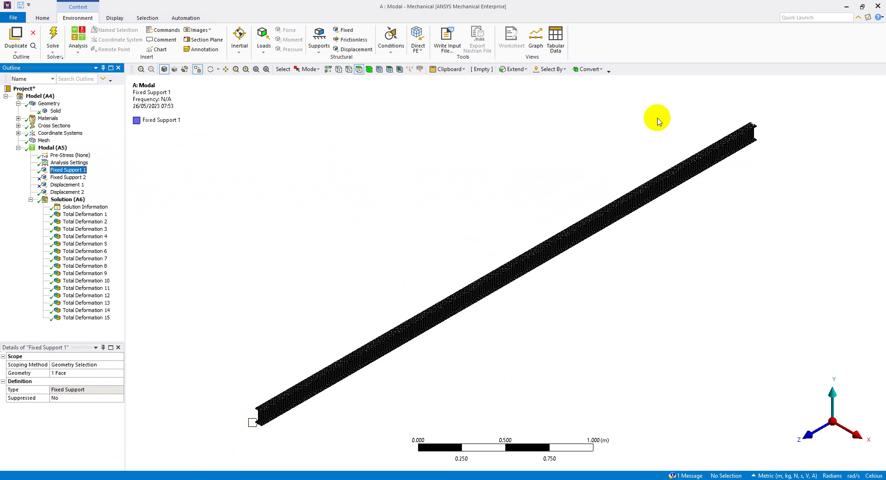
pyautogui.click(73, 192)
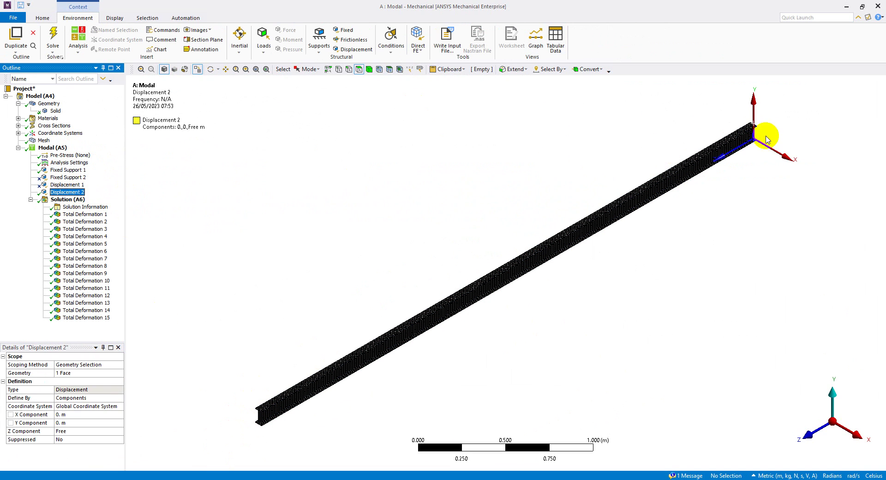
pyautogui.rightClick(70, 195)
pyautogui.click(94, 206)
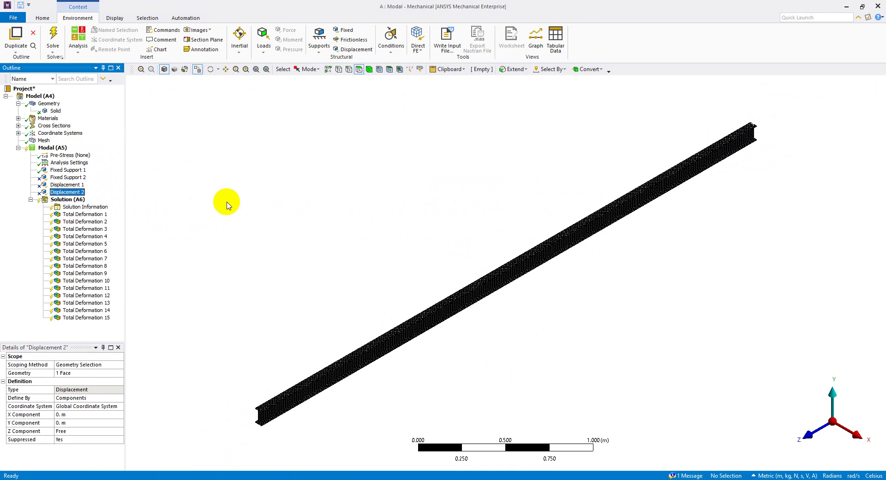
# - Solve the modal analysis with only Fixed Support 1 active, and examine the resulting frequency table
pyautogui.click(67, 171)
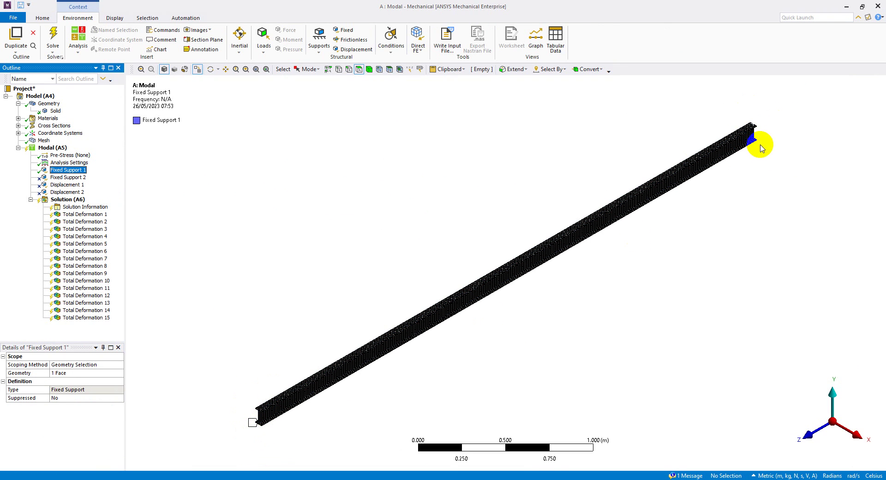
pyautogui.click(53, 37)
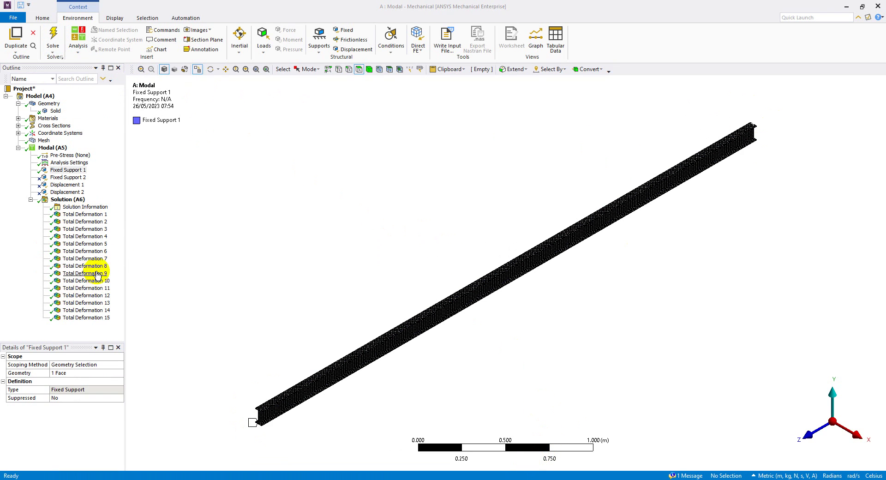
pyautogui.click(67, 200)
pyautogui.scroll(3, 587, 447)
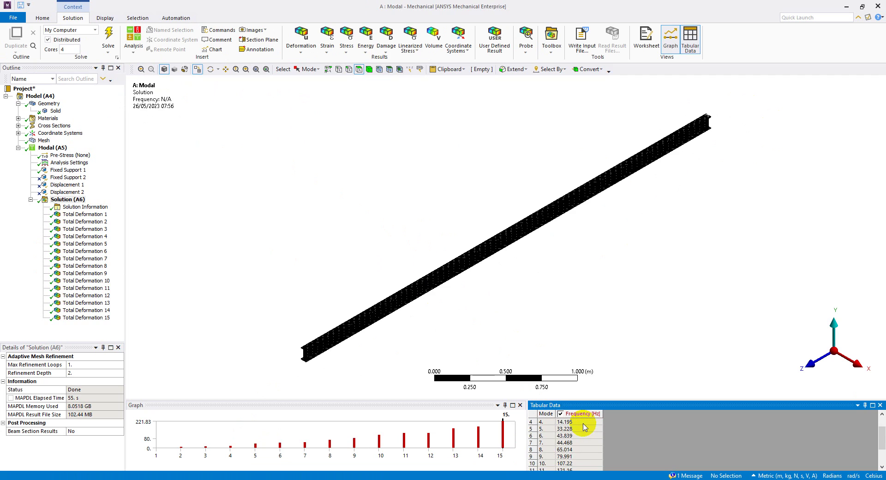
pyautogui.scroll(3, 584, 427)
pyautogui.click(582, 422)
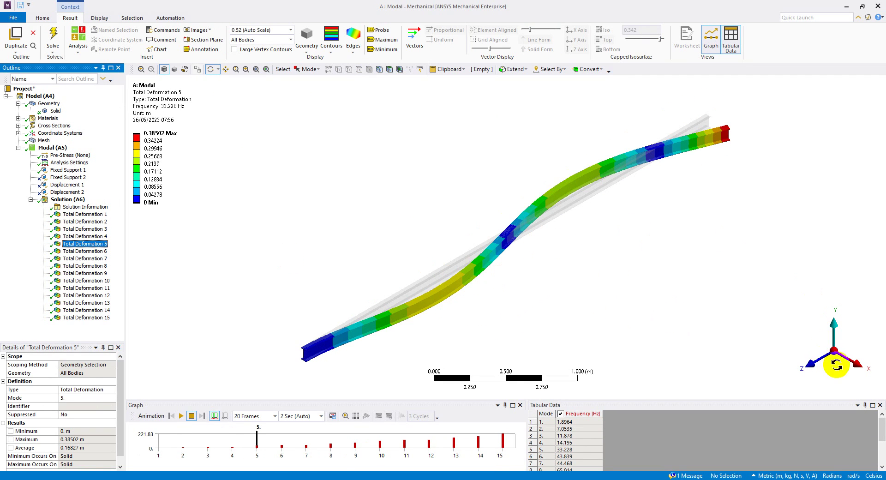
# - View the beam from the side and inspect the cantilever mode shapes from Total Deformation 6 to Total Deformation 10
pyautogui.click(855, 366)
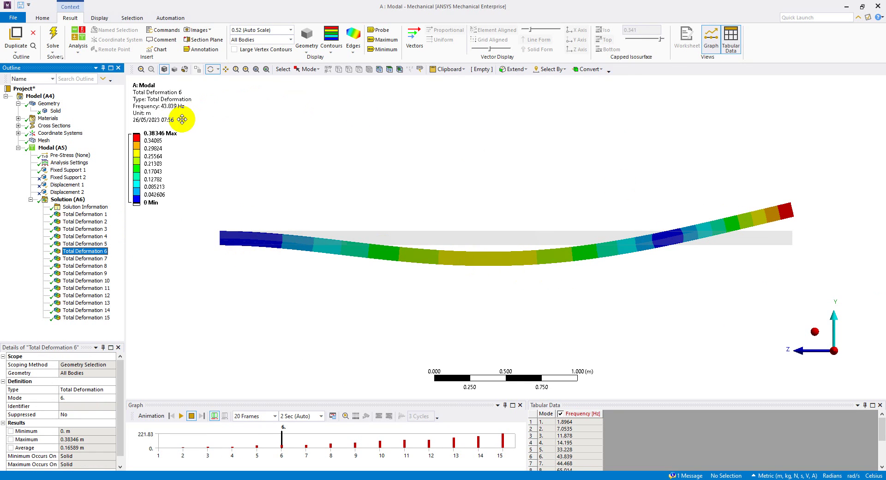
pyautogui.click(86, 266)
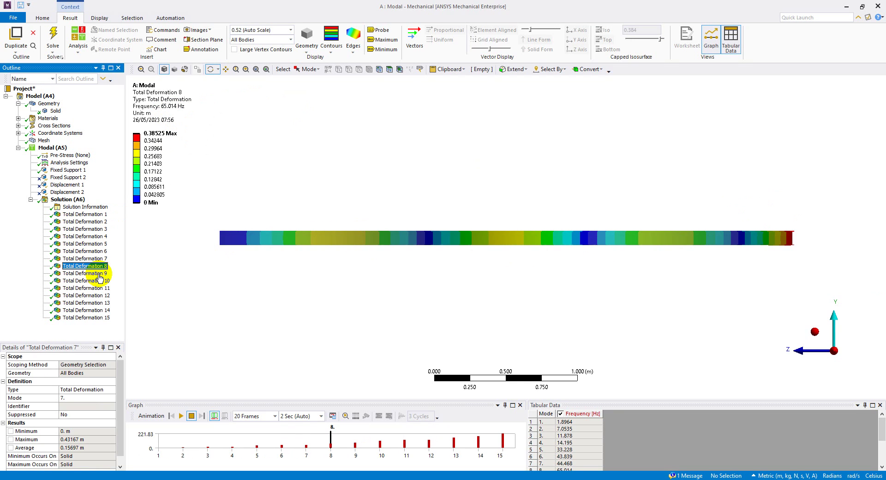
pyautogui.click(97, 281)
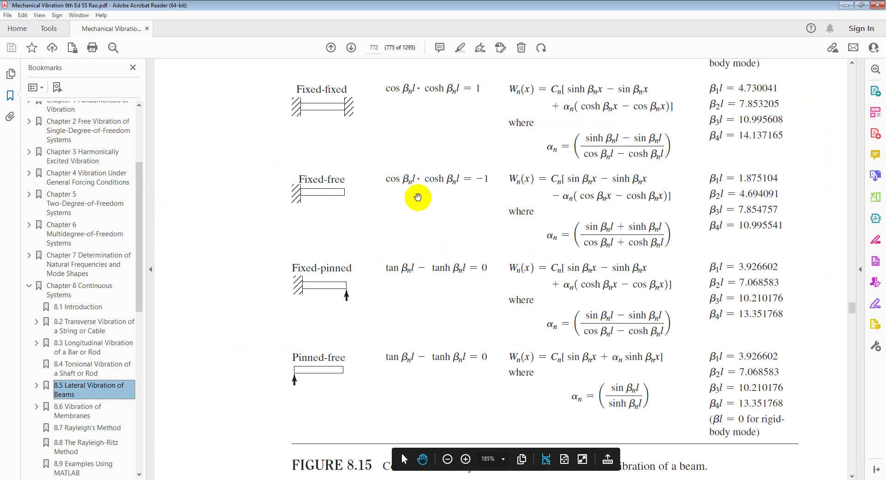
# - Check the fixed-free beam's frequency equation in the vibration textbook PDF, and review the cantilever script I_Beam_Cant.mlx in MATLAB
pyautogui.scroll(5, 414, 192)
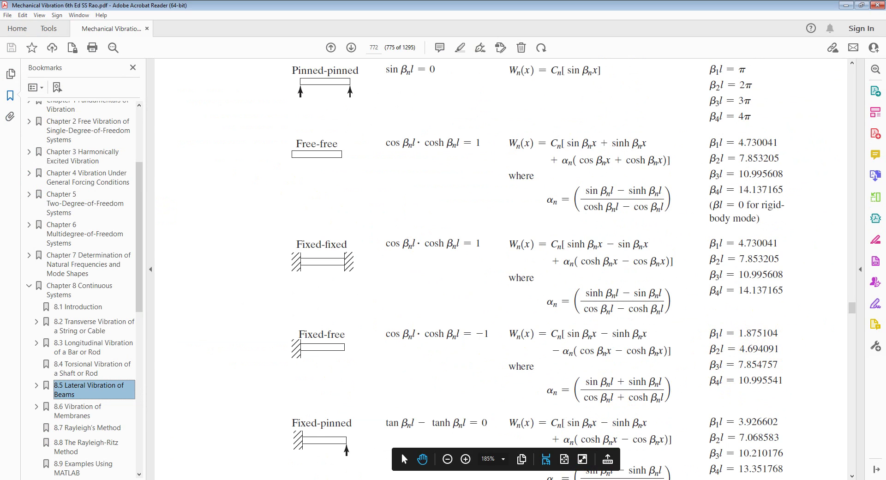
pyautogui.hotkey('alt', 'Tab')
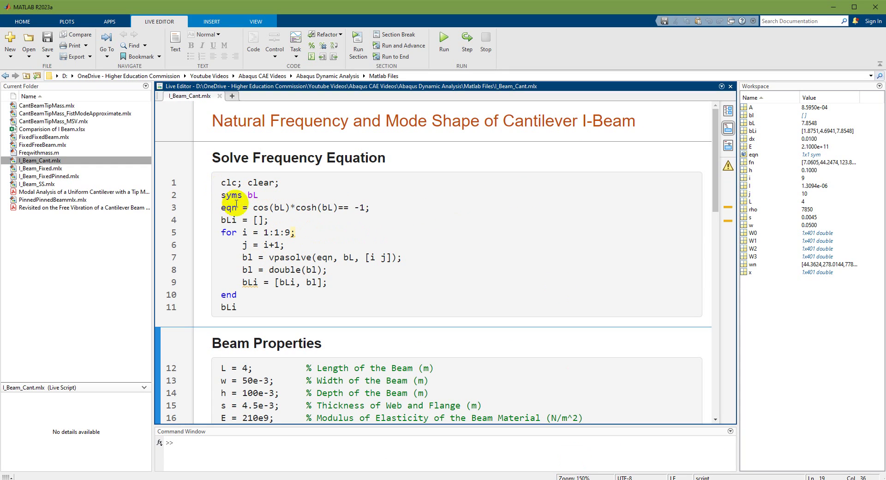
pyautogui.scroll(-5, 335, 257)
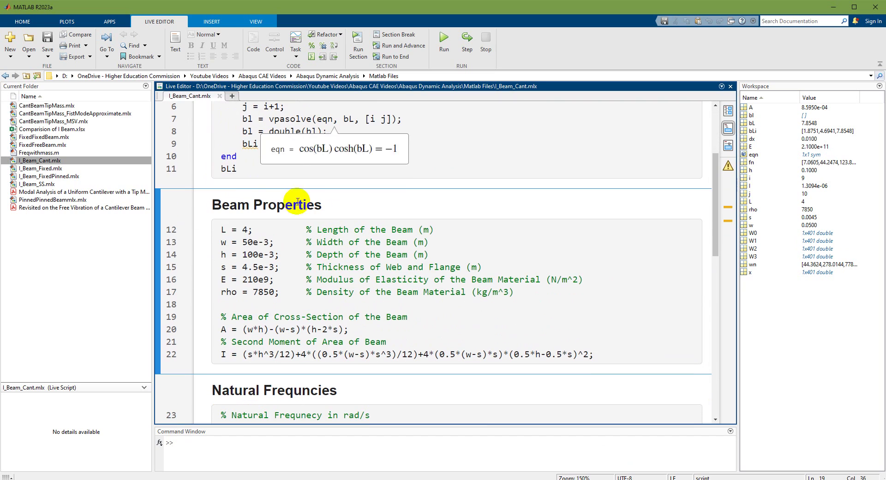
pyautogui.scroll(-3, 245, 341)
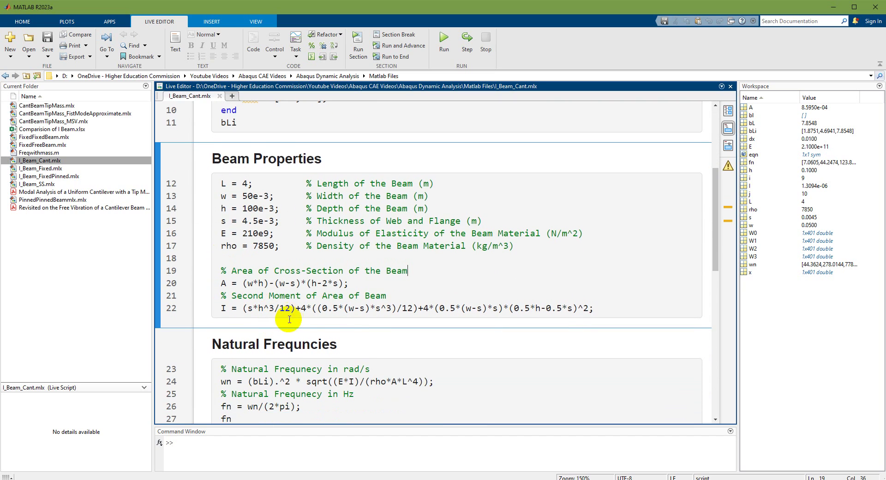
pyautogui.scroll(-2, 235, 376)
pyautogui.scroll(-2, 295, 378)
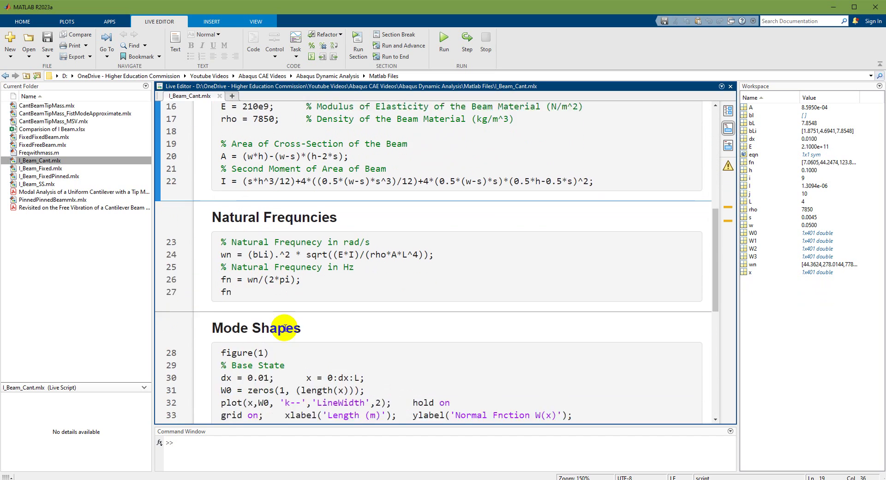
pyautogui.scroll(-2, 304, 295)
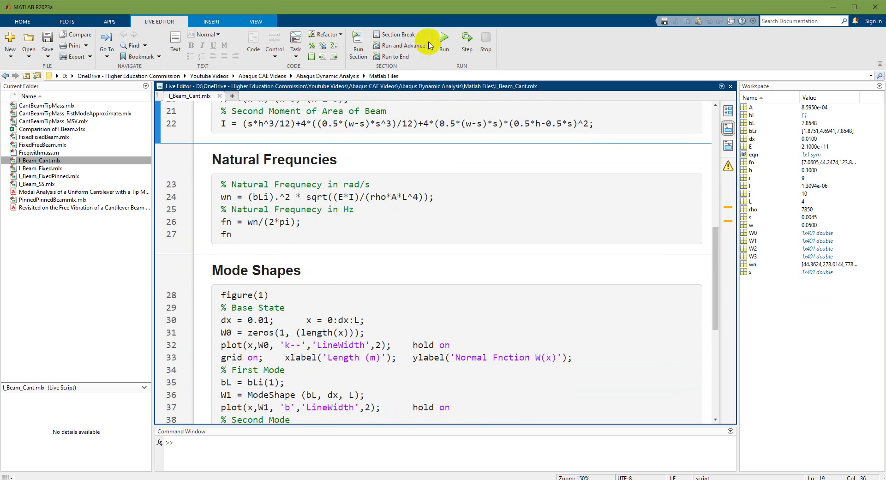
# - Run the cantilever I-beam script and cross-check its natural frequencies against the analytical column of the Cantilever sheet in Excel
pyautogui.click(444, 41)
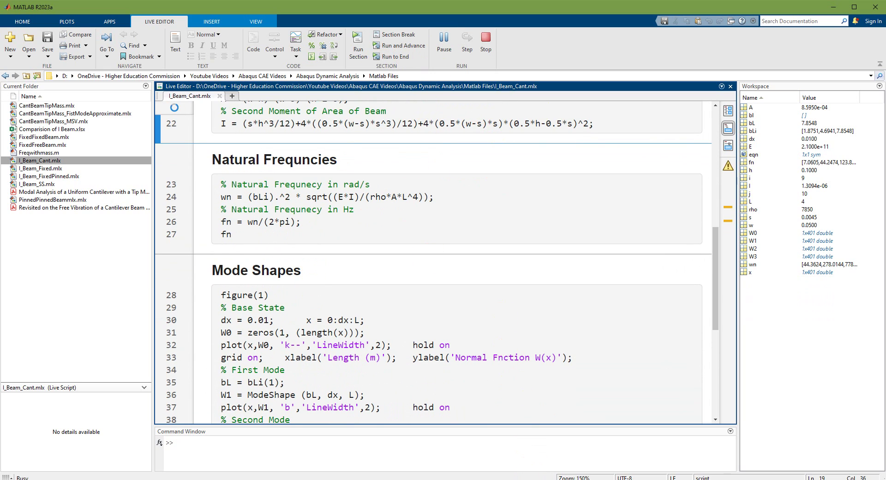
pyautogui.click(264, 277)
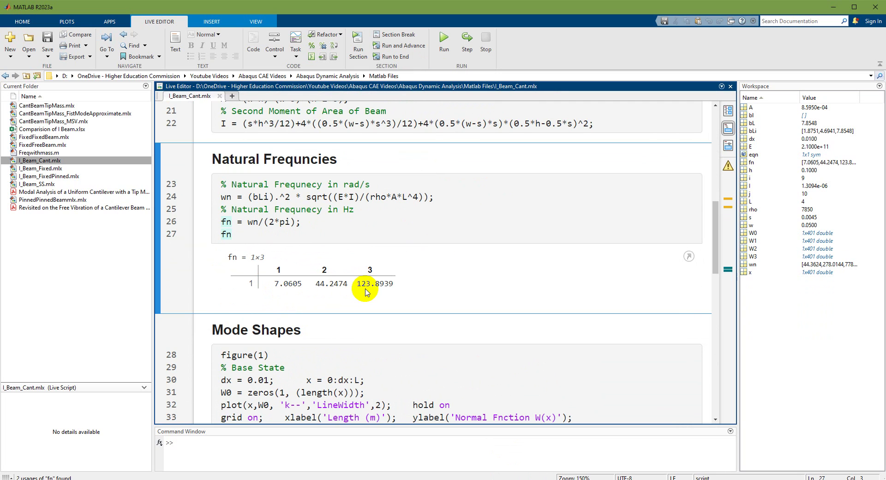
pyautogui.hotkey('alt', 'Tab')
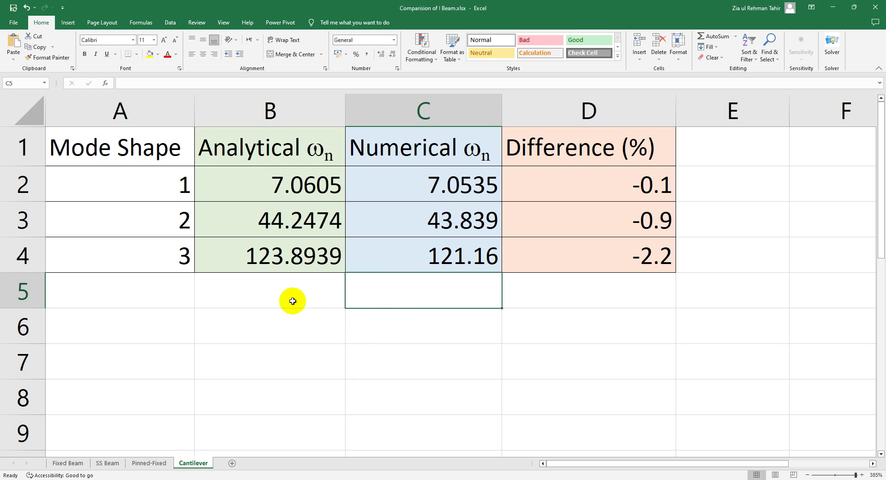
pyautogui.click(582, 479)
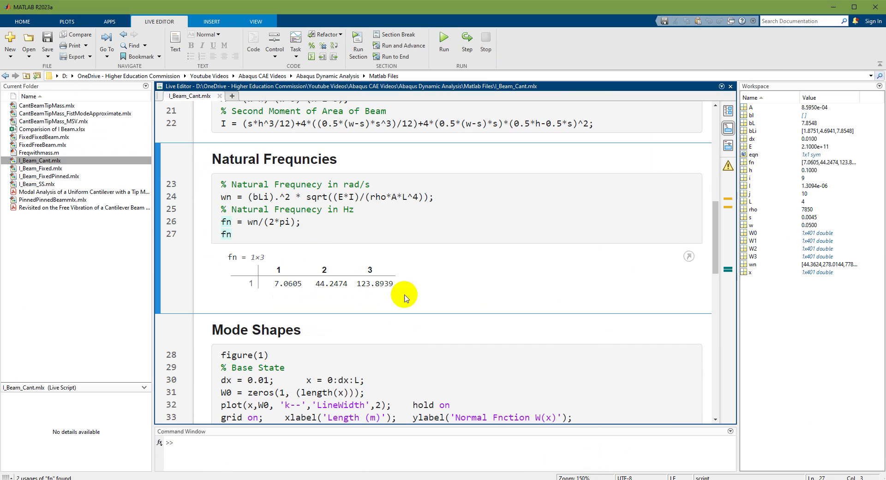
pyautogui.click(302, 479)
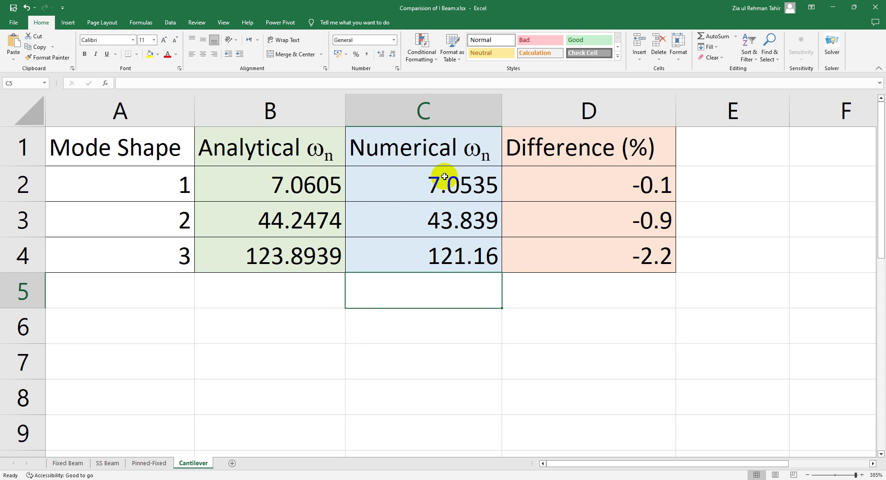
# - Examine the numerical frequencies in C2:C4 and the difference formulas in D2:D4, and switch to the problem statement slide in PowerPoint
pyautogui.moveTo(445, 176); pyautogui.dragTo(430, 266)
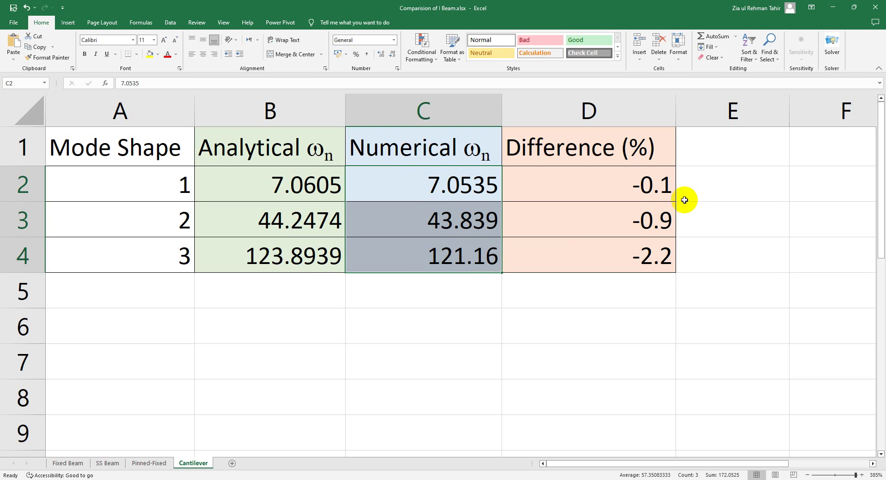
pyautogui.click(628, 181)
pyautogui.click(626, 216)
pyautogui.click(625, 258)
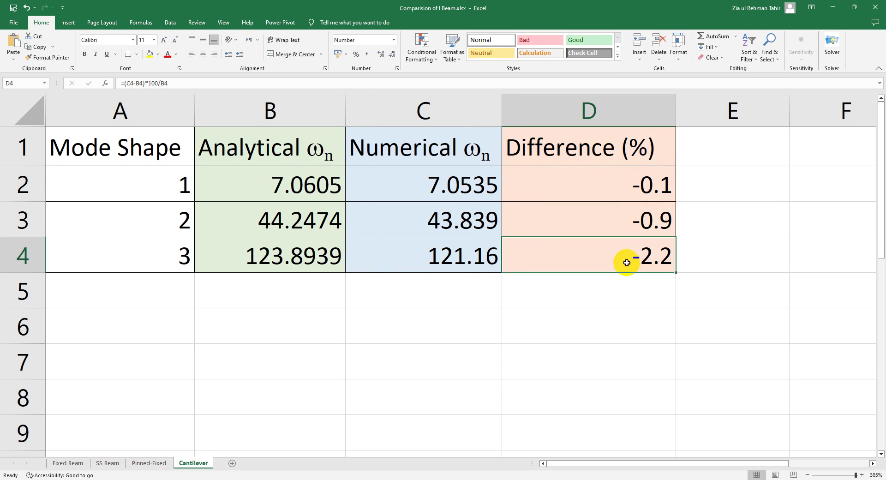
pyautogui.click(639, 191)
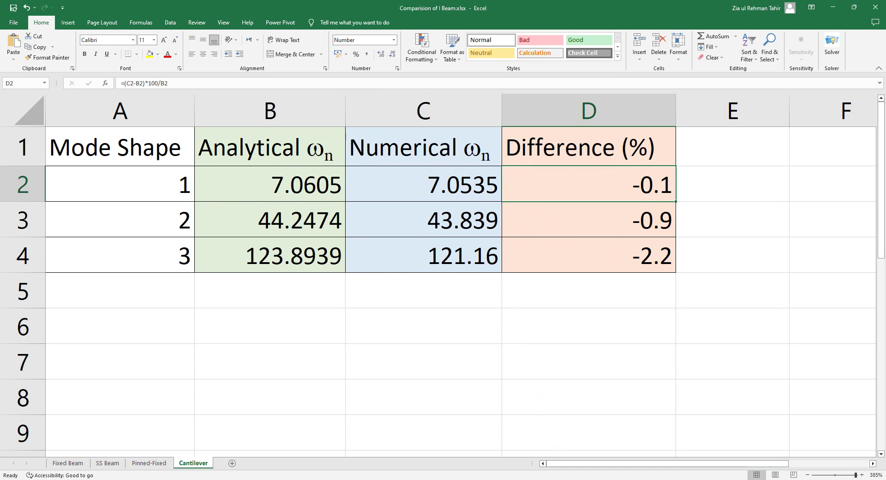
pyautogui.hotkey('alt', 'Tab')
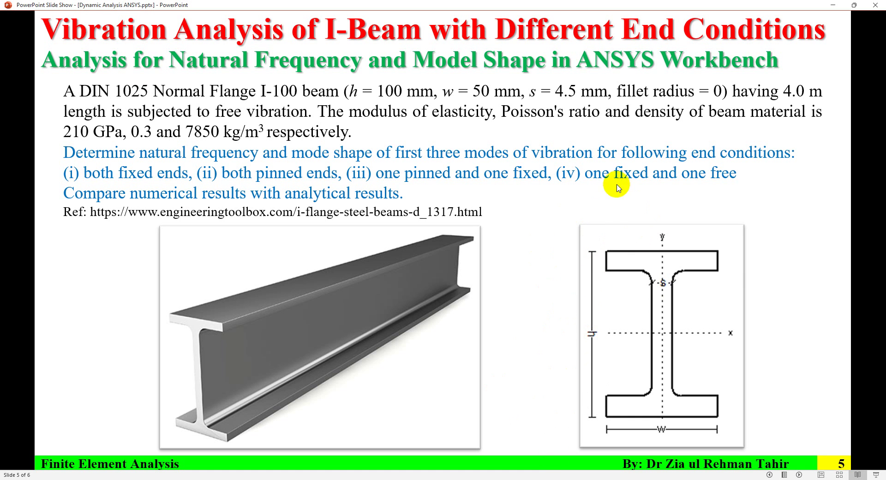